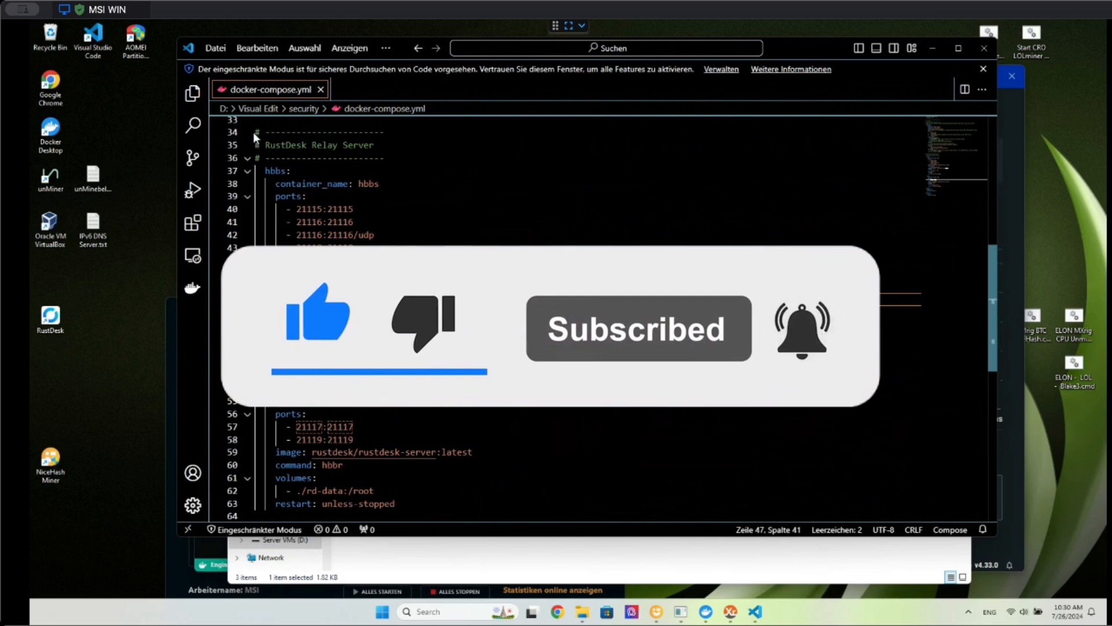
# - Review the RustDesk Relay Server section of docker-compose.yml, examining the relay IP address and port in the hbbs command
pyautogui.click(373, 158)
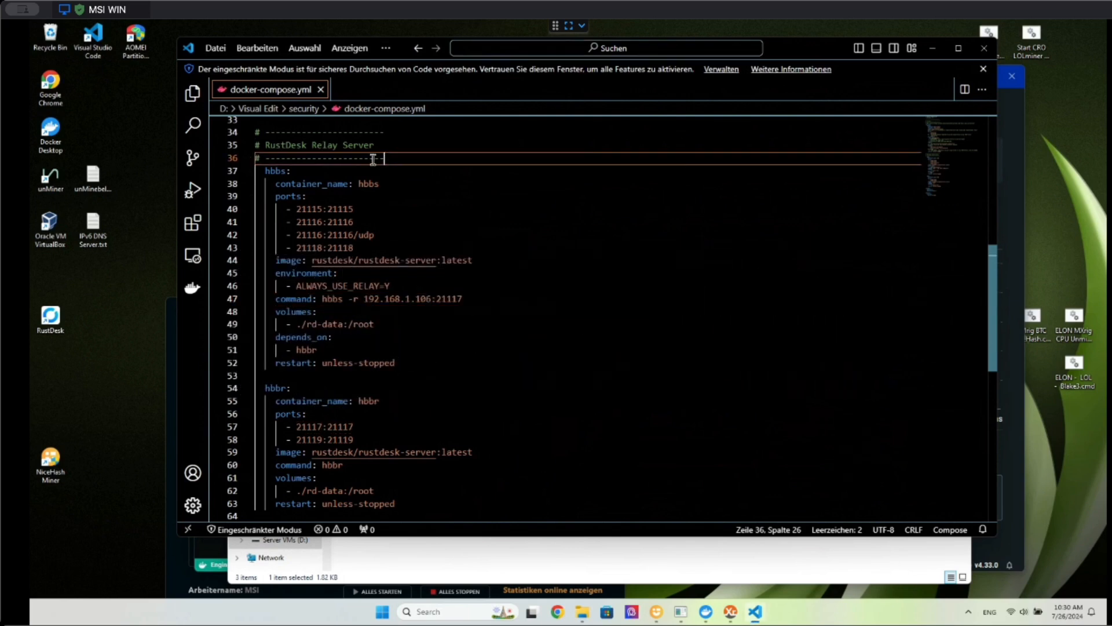
pyautogui.moveTo(373, 158); pyautogui.dragTo(254, 132)
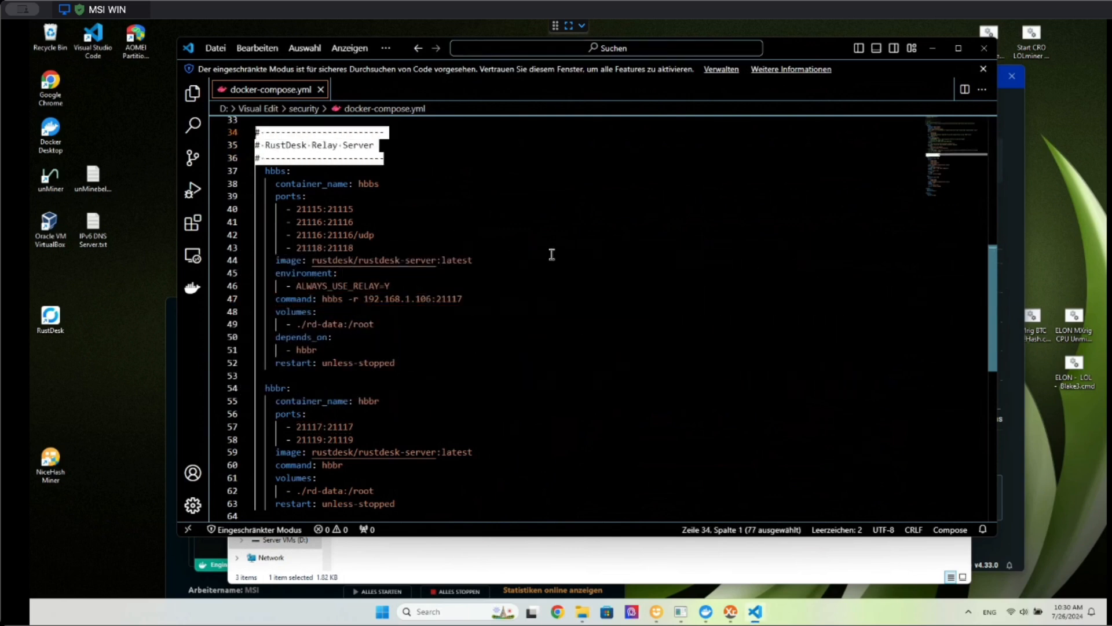
pyautogui.click(559, 211)
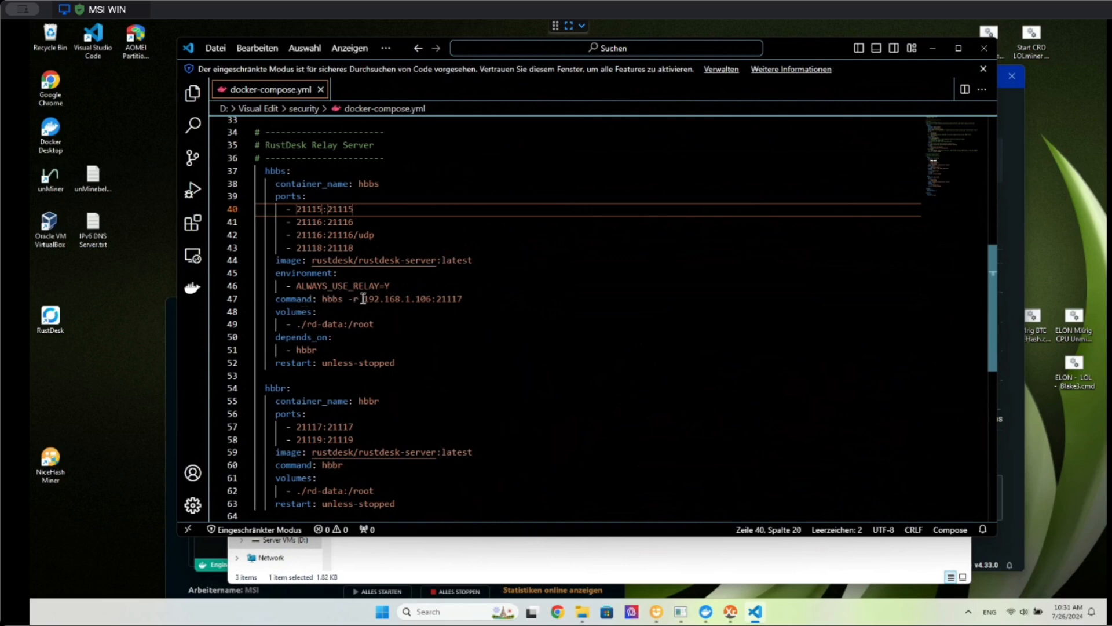
pyautogui.moveTo(363, 299); pyautogui.dragTo(432, 299)
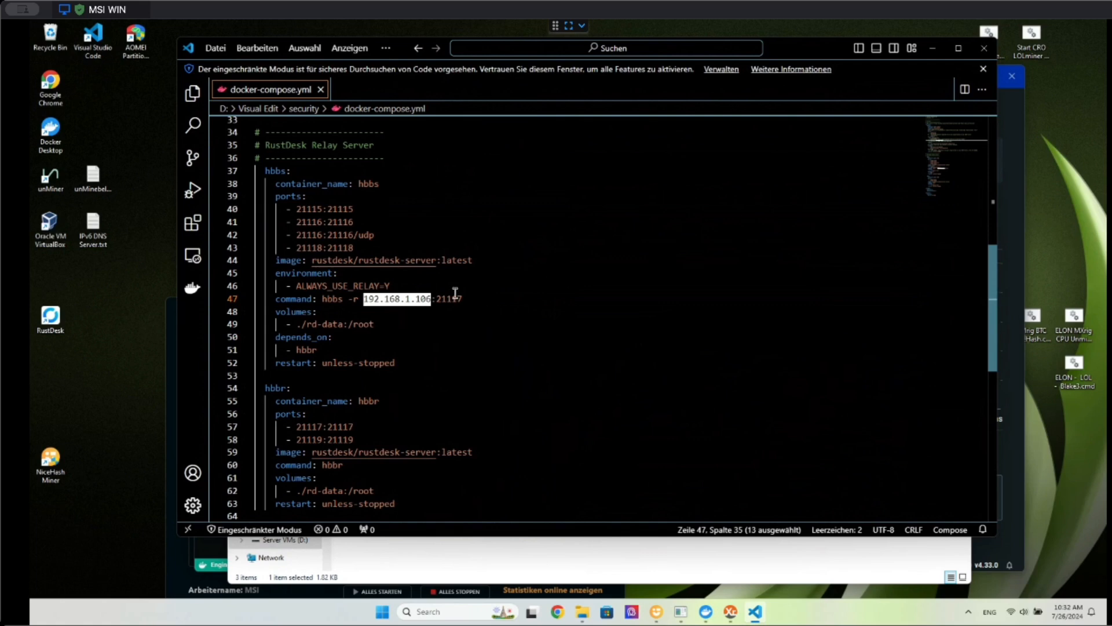
pyautogui.moveTo(462, 296); pyautogui.dragTo(432, 299)
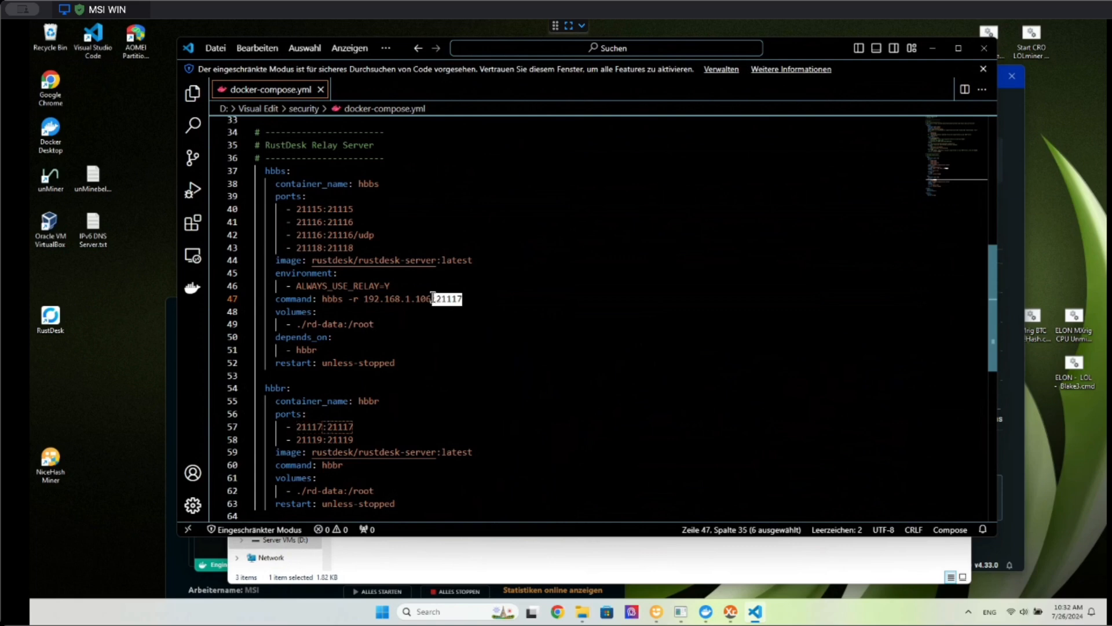
pyautogui.click(555, 307)
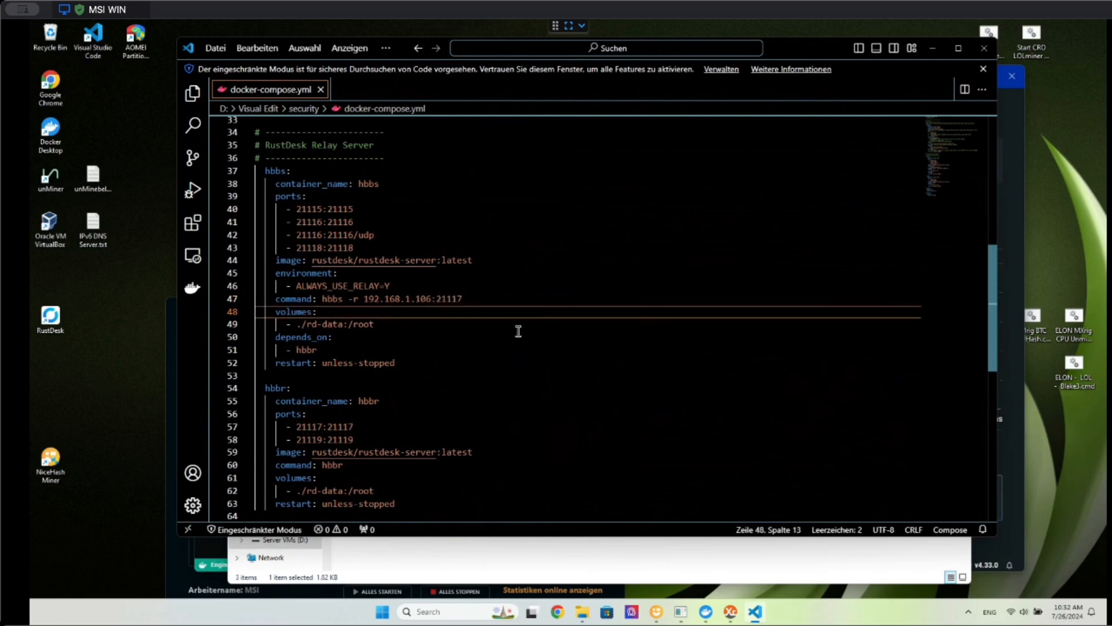
# - Read on through the hbbs and hbbr services in docker-compose.yml and compare their rd-data volume mappings
pyautogui.click(379, 324)
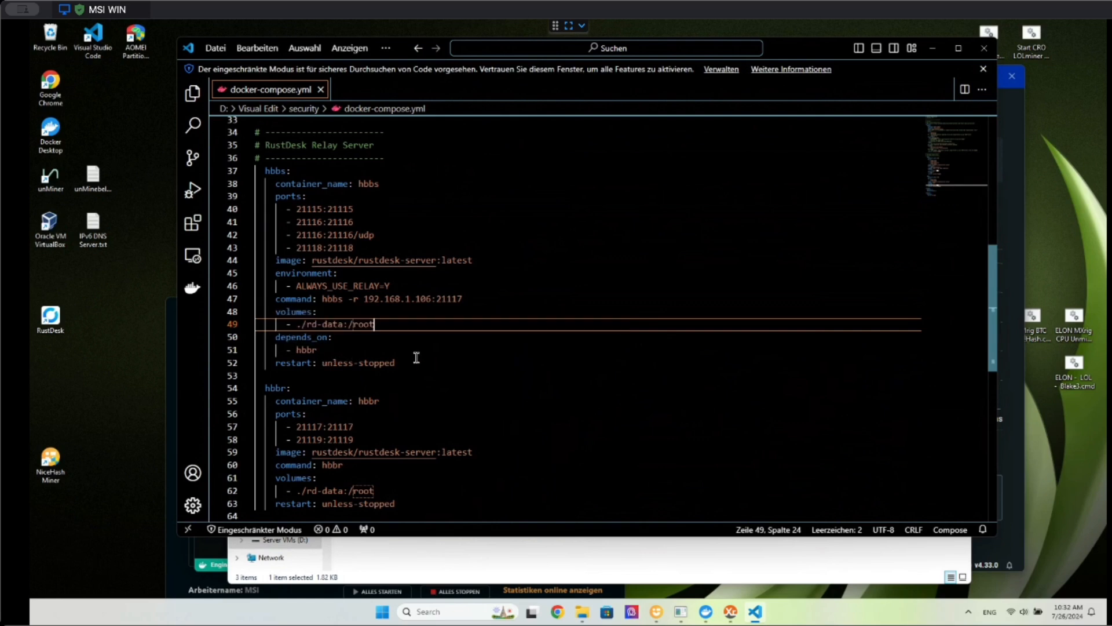
pyautogui.scroll(-1, 416, 358)
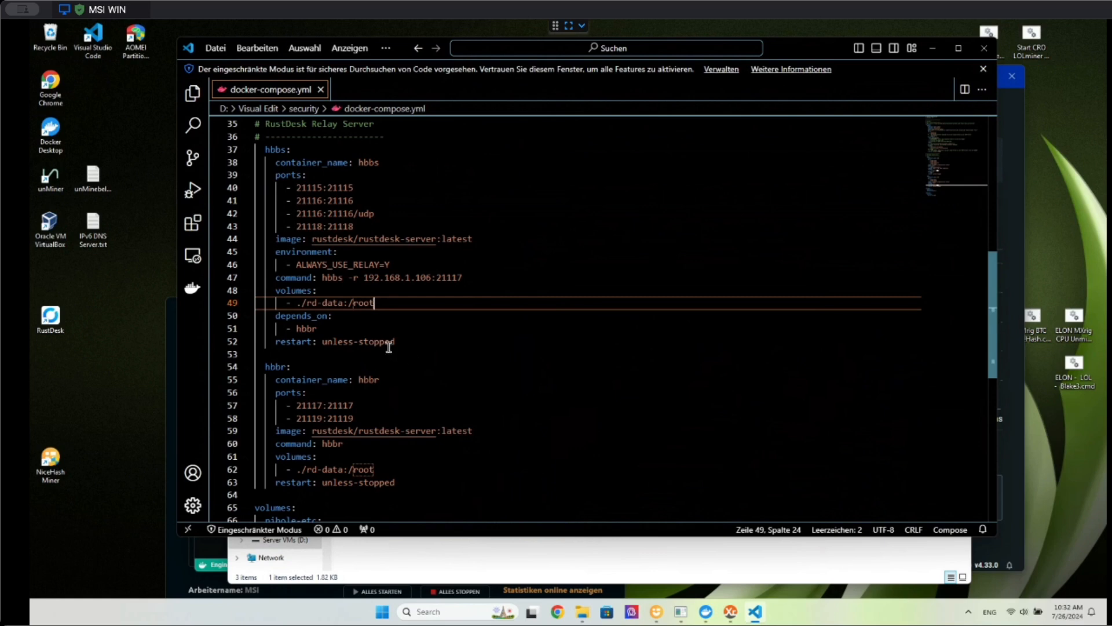
pyautogui.scroll(-1, 387, 348)
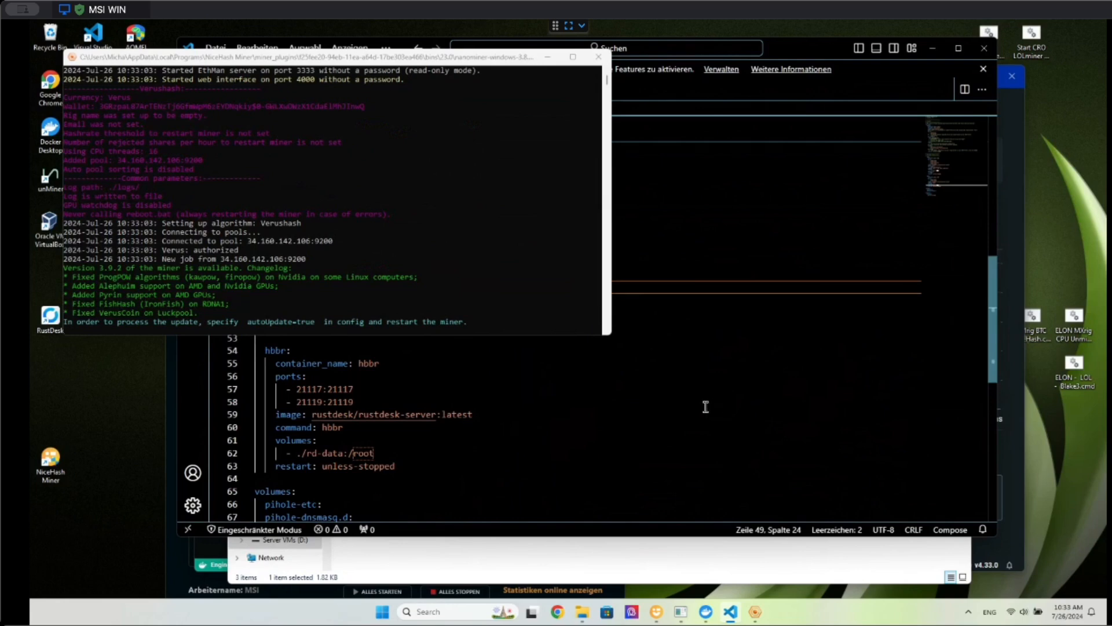
pyautogui.click(705, 407)
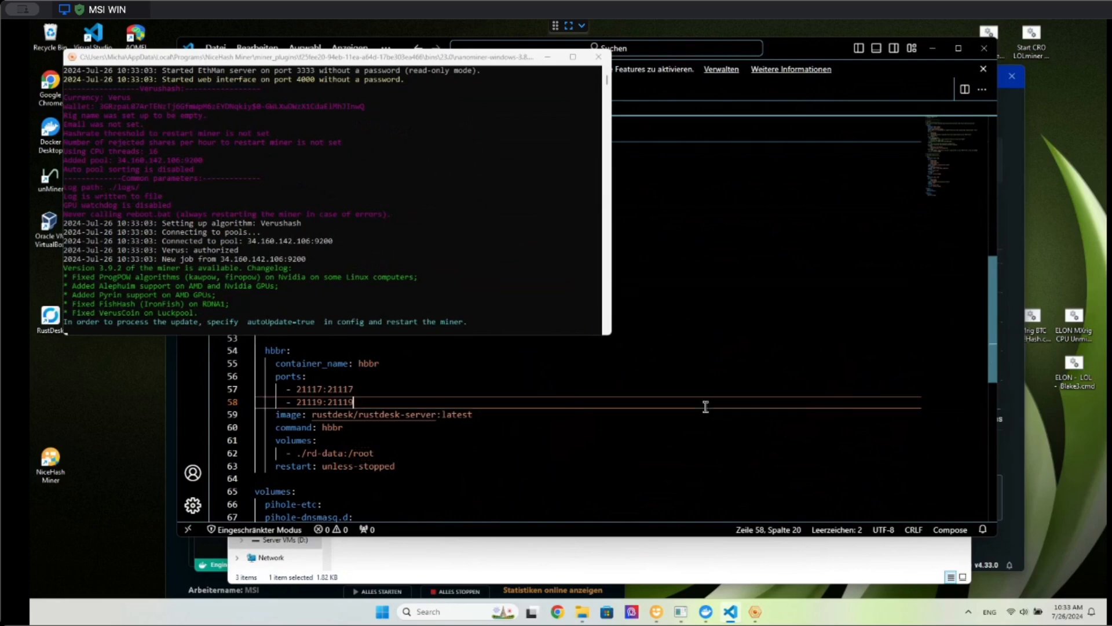
pyautogui.click(654, 303)
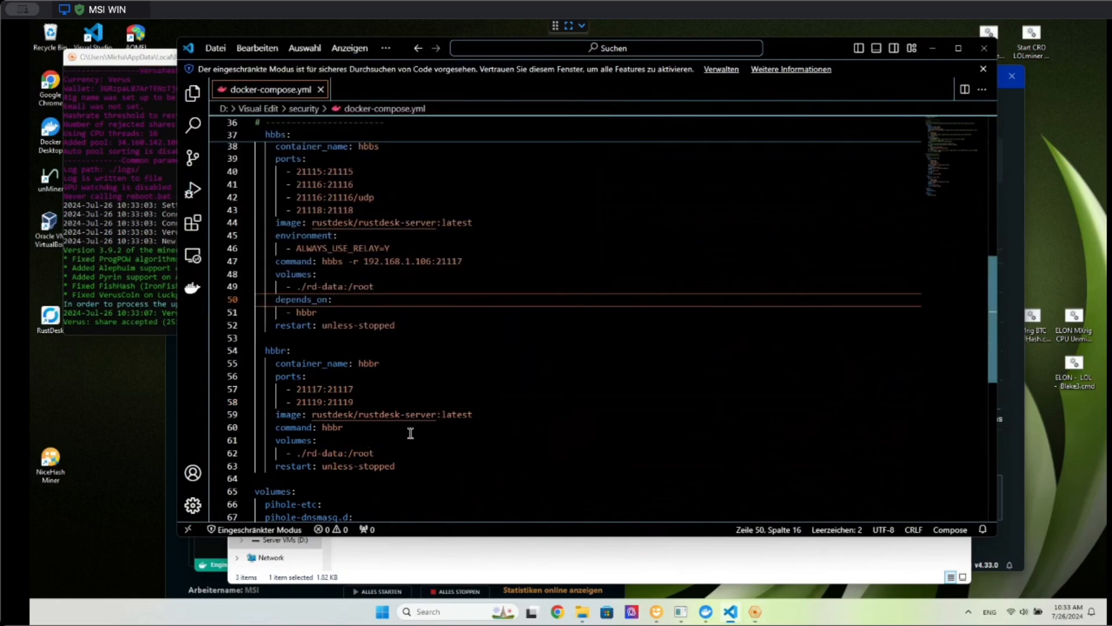
pyautogui.click(369, 440)
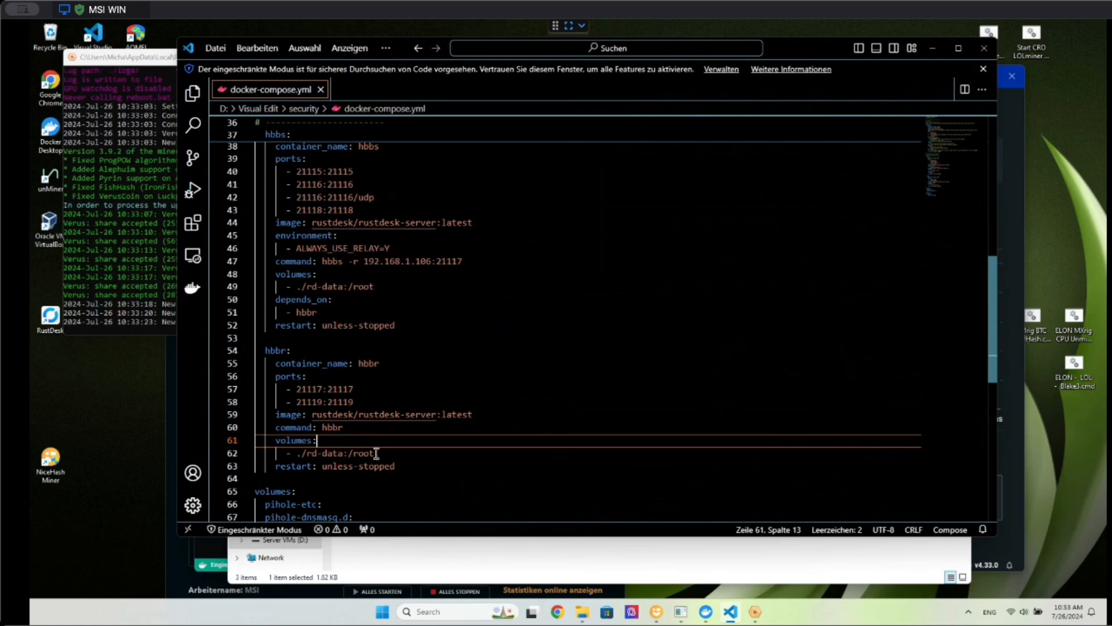
pyautogui.moveTo(375, 453); pyautogui.dragTo(322, 452)
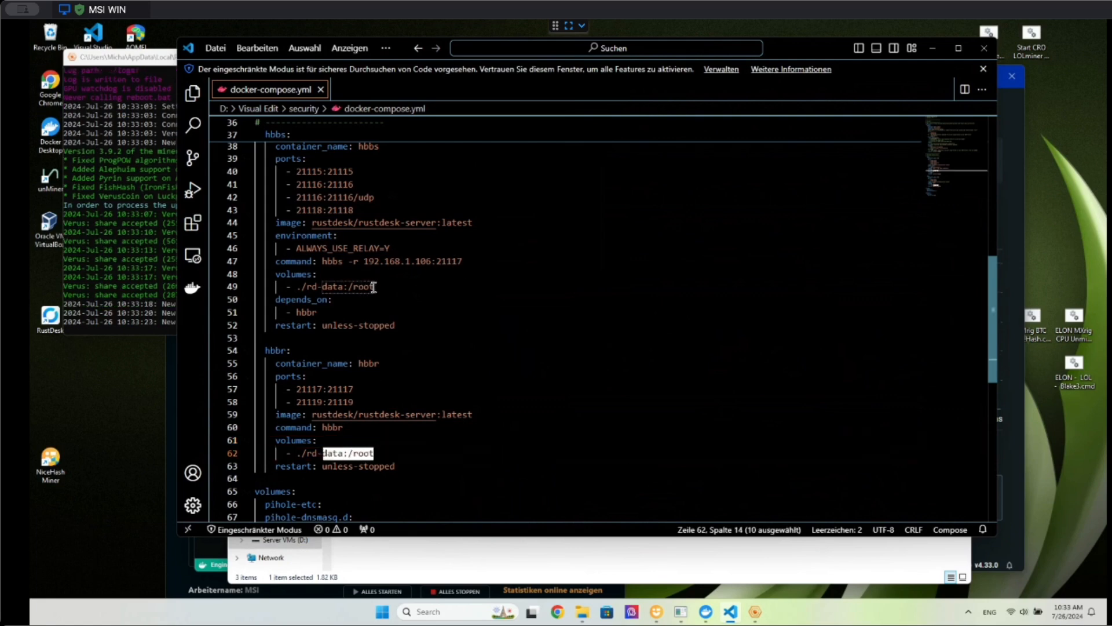
pyautogui.moveTo(374, 287); pyautogui.dragTo(328, 286)
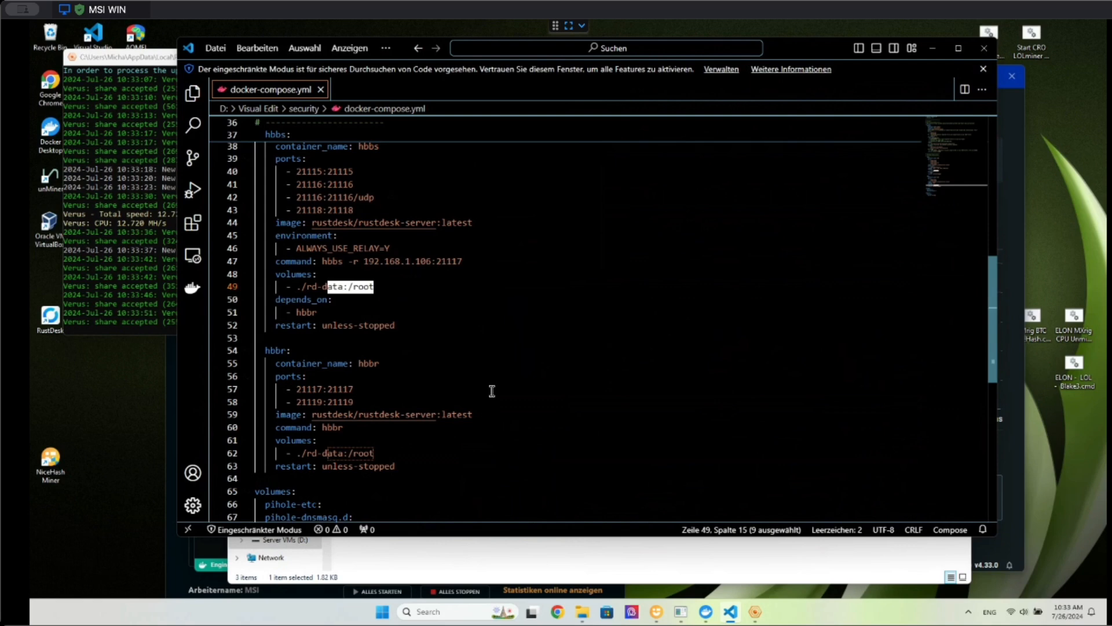
pyautogui.scroll(2, 475, 398)
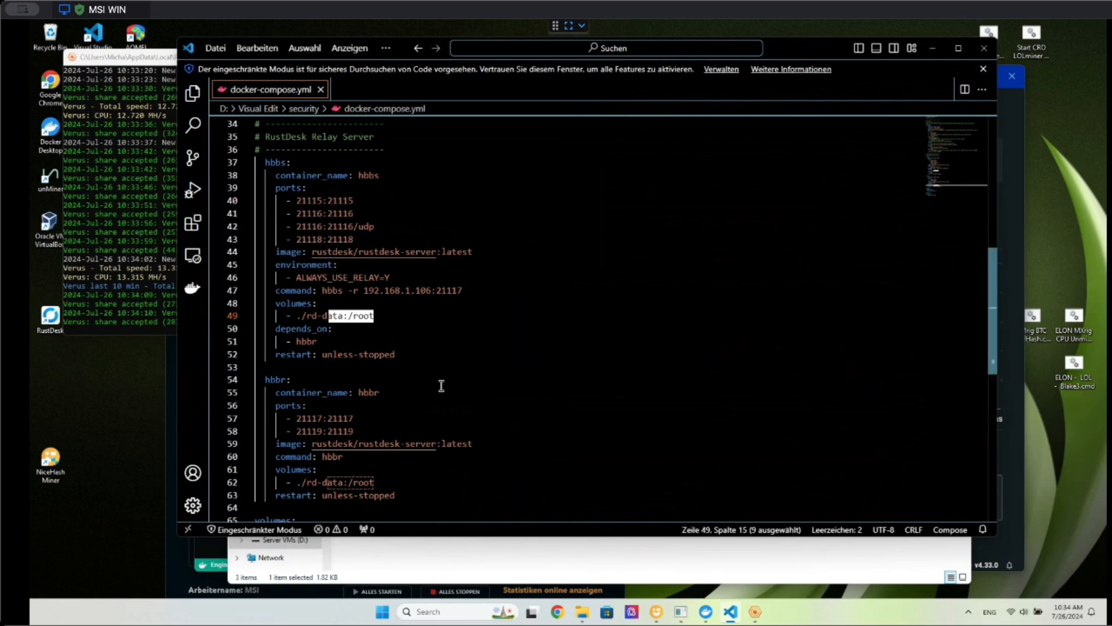
# - Switch to File Explorer and open a terminal in the D:\Visual Edit\security folder
pyautogui.click(547, 553)
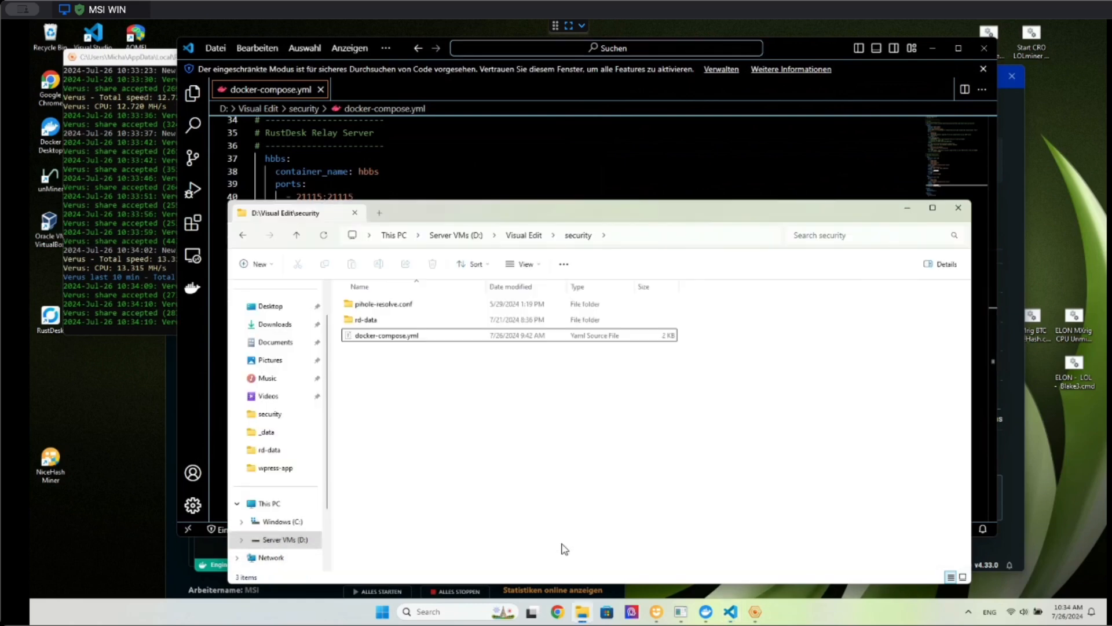
pyautogui.rightClick(567, 485)
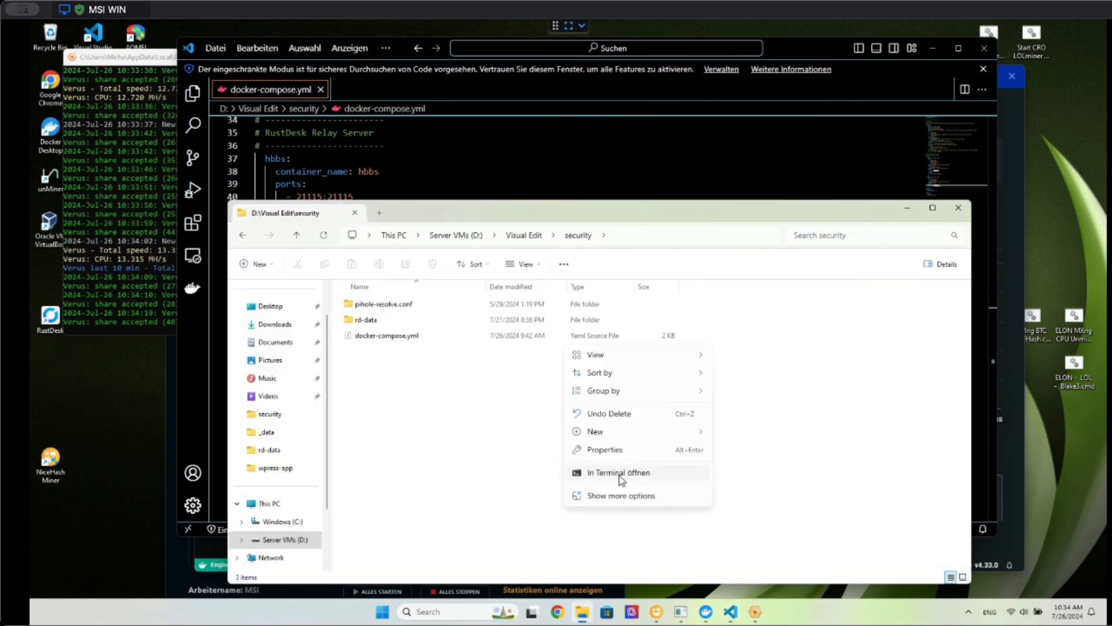
pyautogui.click(625, 478)
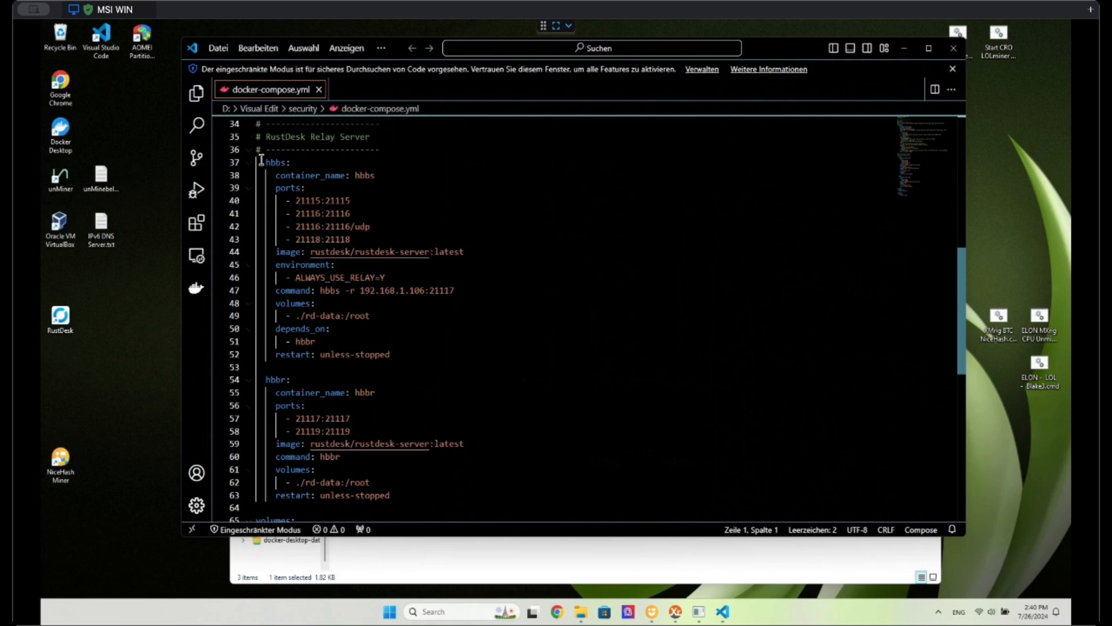
# - Examine the complete hbbs and hbbr blocks, the rd-data folder in File Explorer, and where the blocks sit below the pihole service
pyautogui.moveTo(259, 160); pyautogui.dragTo(453, 499)
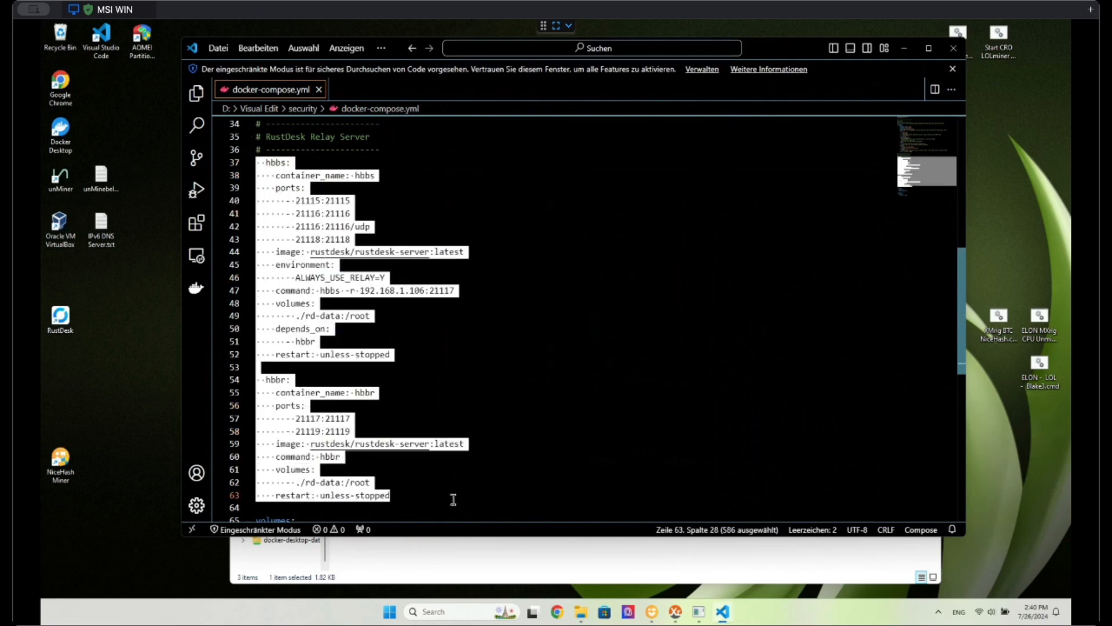
pyautogui.click(536, 560)
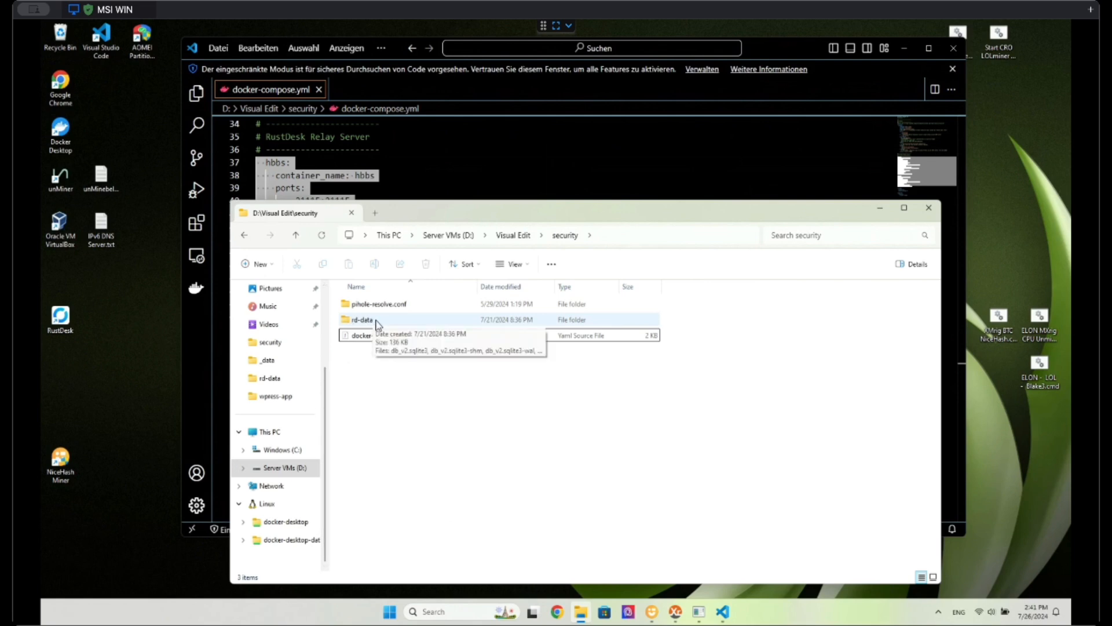
pyautogui.click(408, 138)
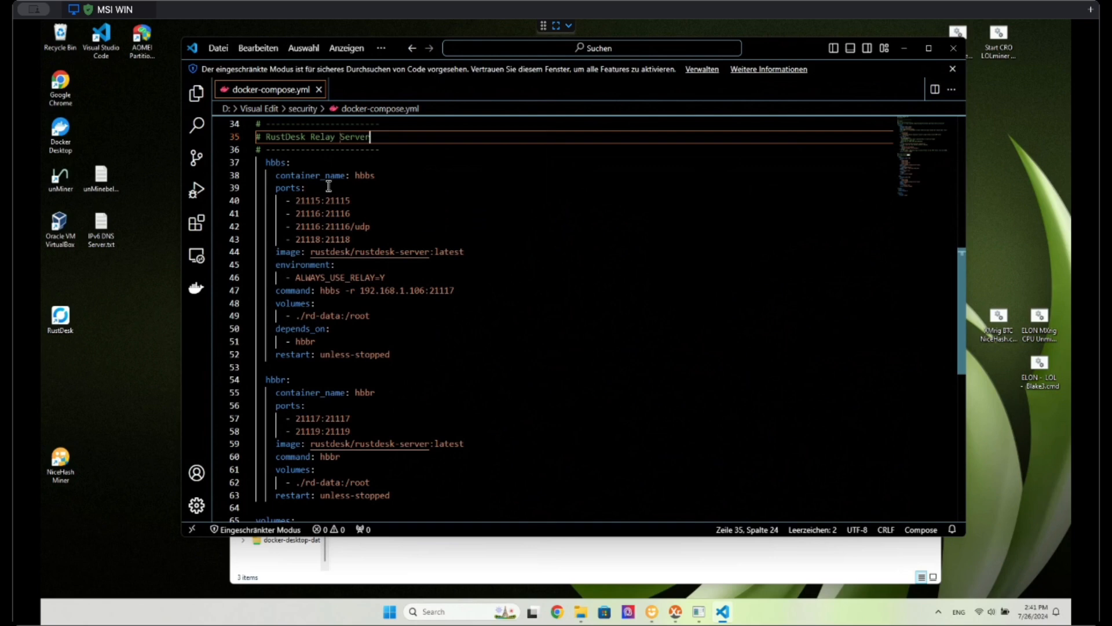
pyautogui.scroll(-1, 299, 388)
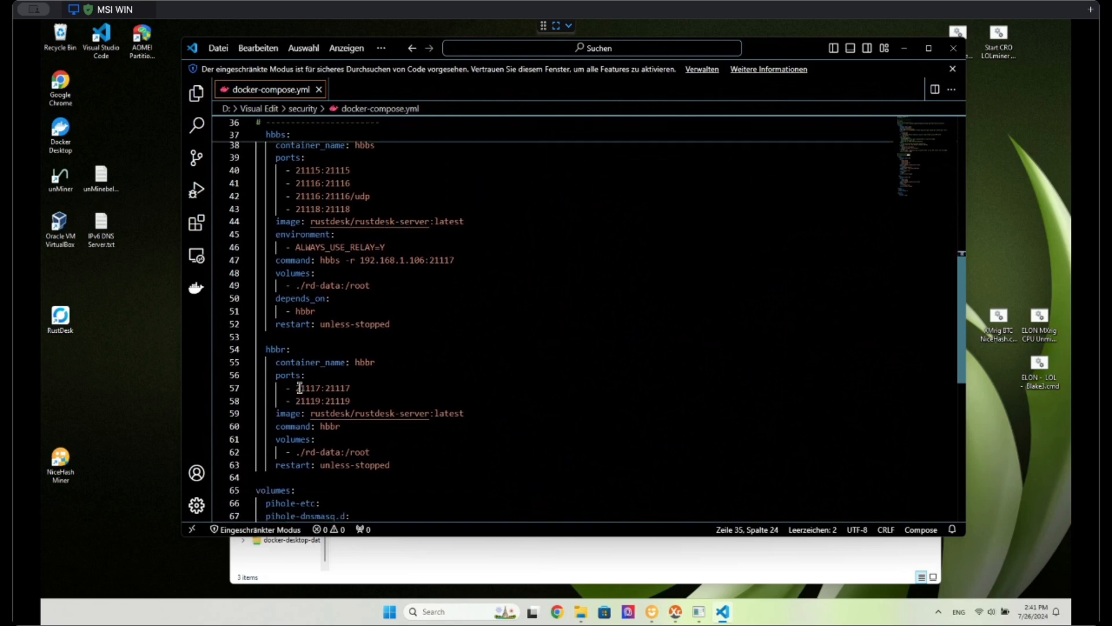
pyautogui.scroll(-1, 299, 388)
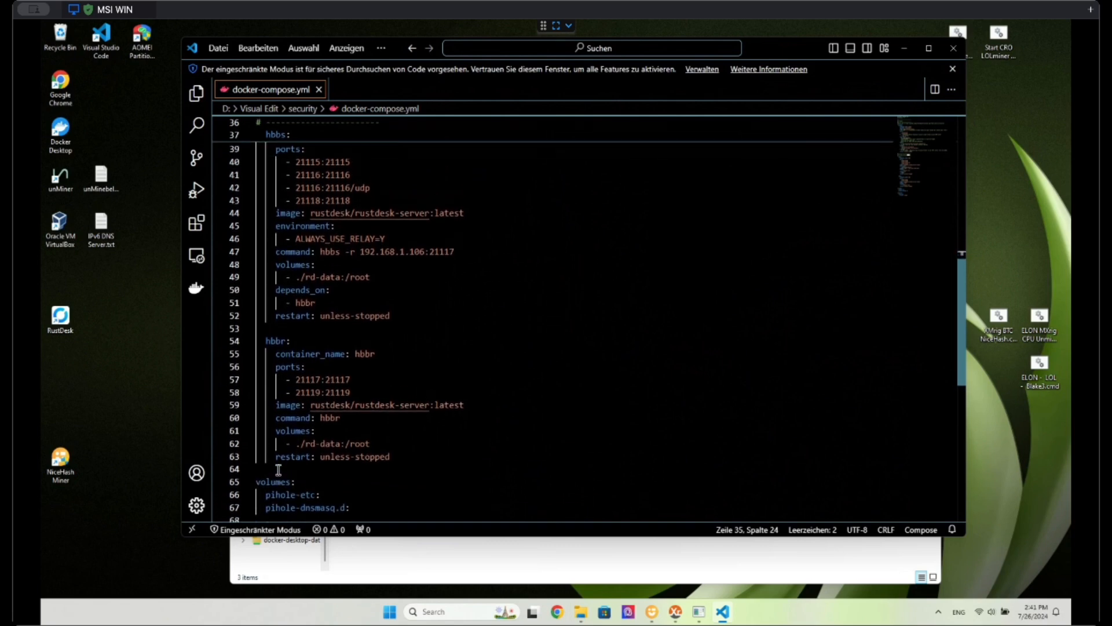
pyautogui.scroll(1, 278, 469)
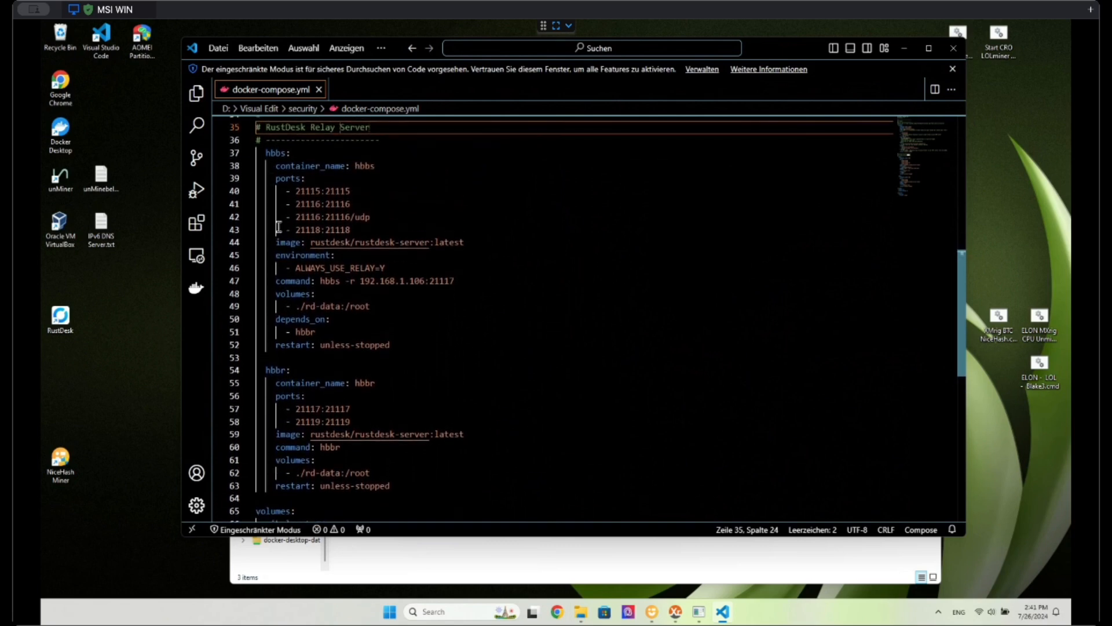
pyautogui.scroll(-1, 279, 226)
pyautogui.scroll(3, 278, 232)
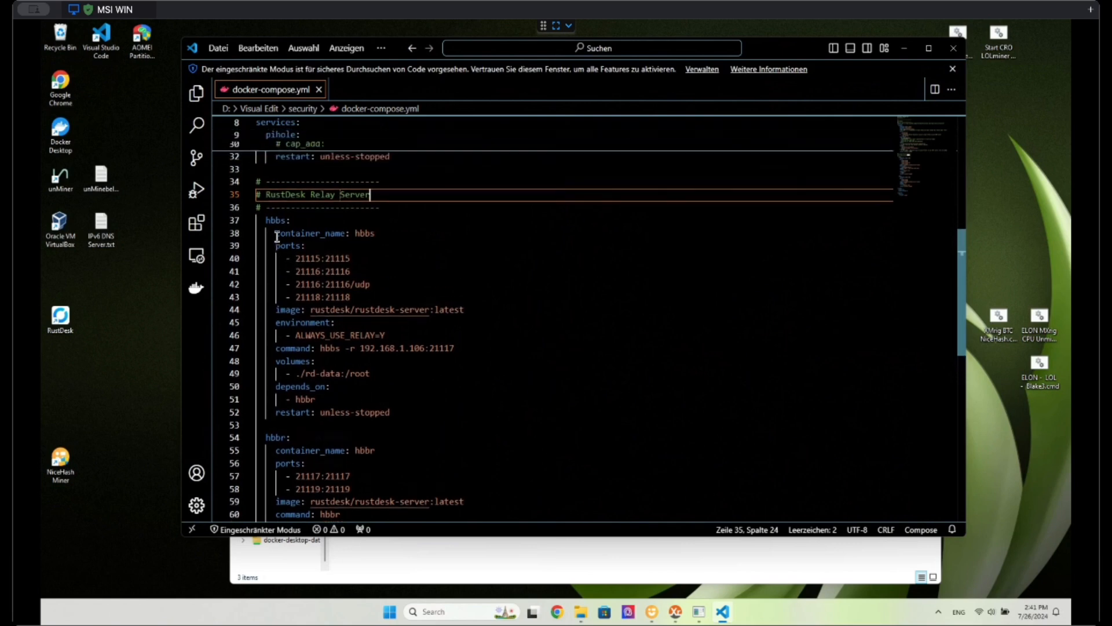
pyautogui.scroll(3, 277, 236)
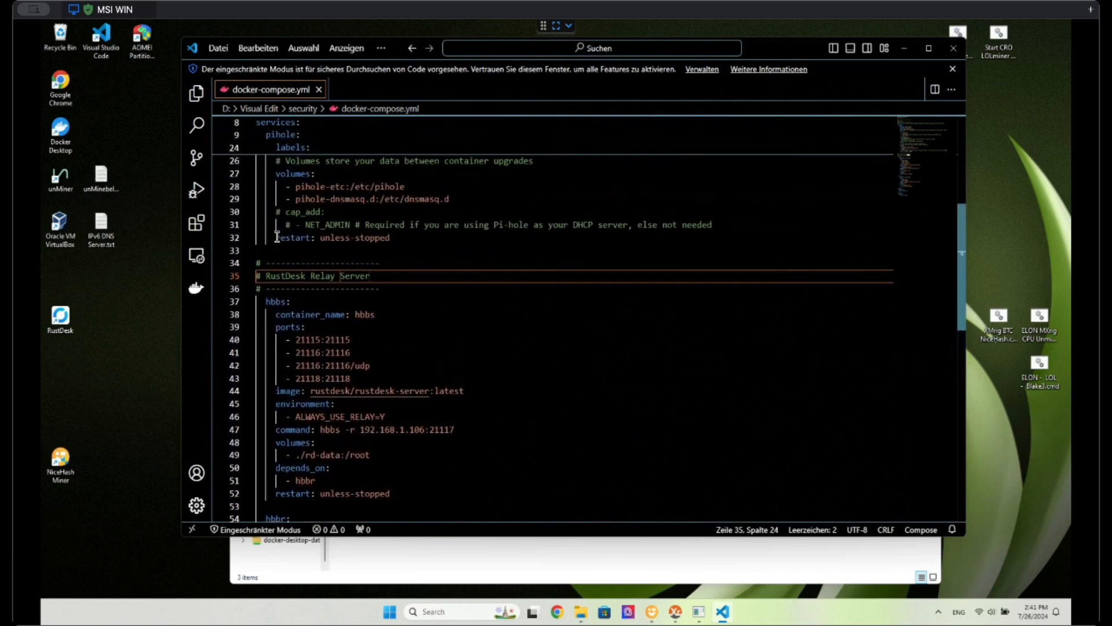
pyautogui.scroll(1, 276, 238)
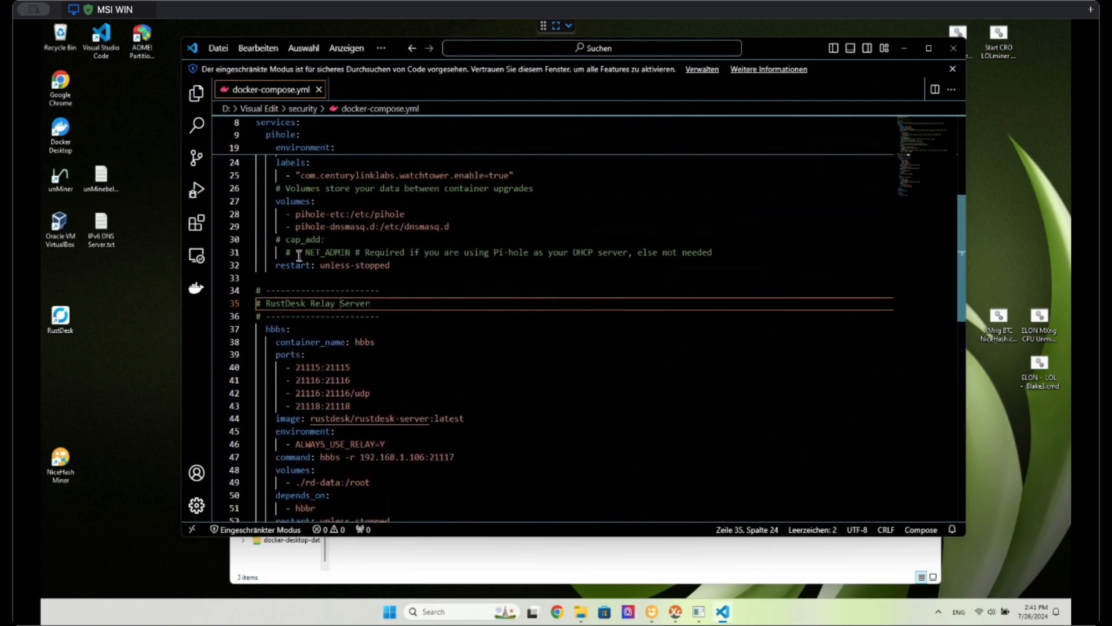
pyautogui.scroll(-2, 298, 256)
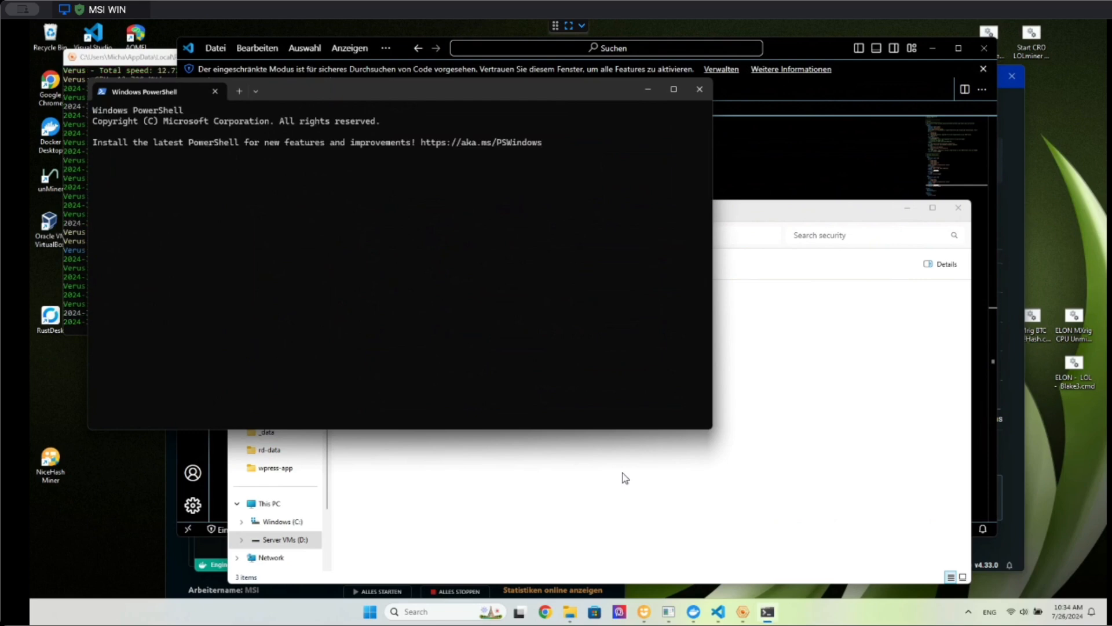
# - Start the security stack in the background by running docker-compose up -d in PowerShell, and close the terminal window
pyautogui.write('docker-compose down')
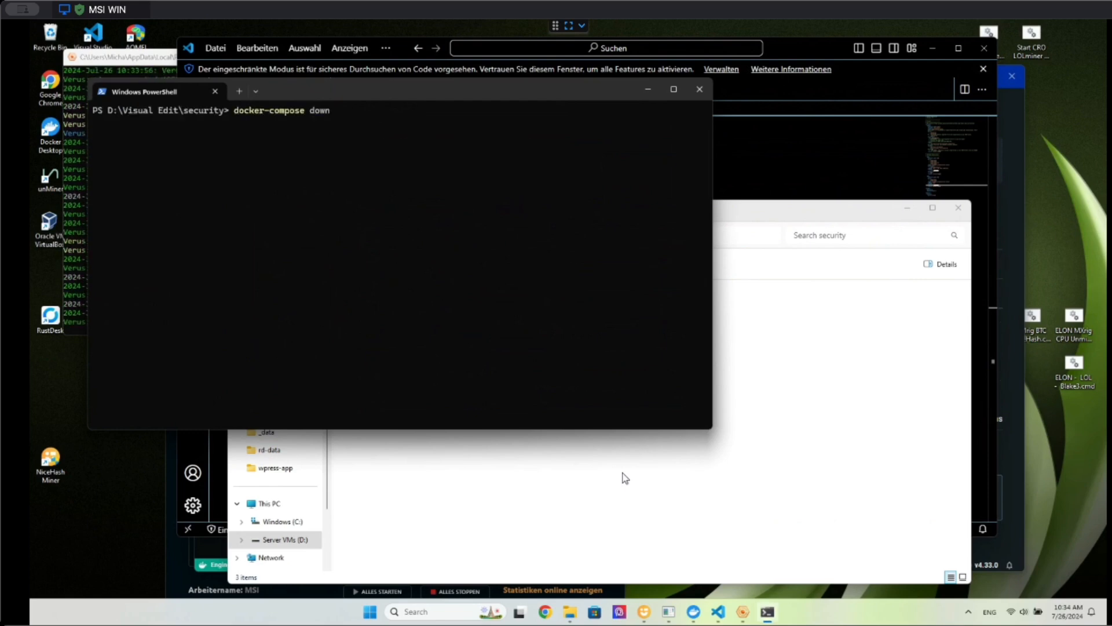
pyautogui.press('Up')
pyautogui.press('Up')
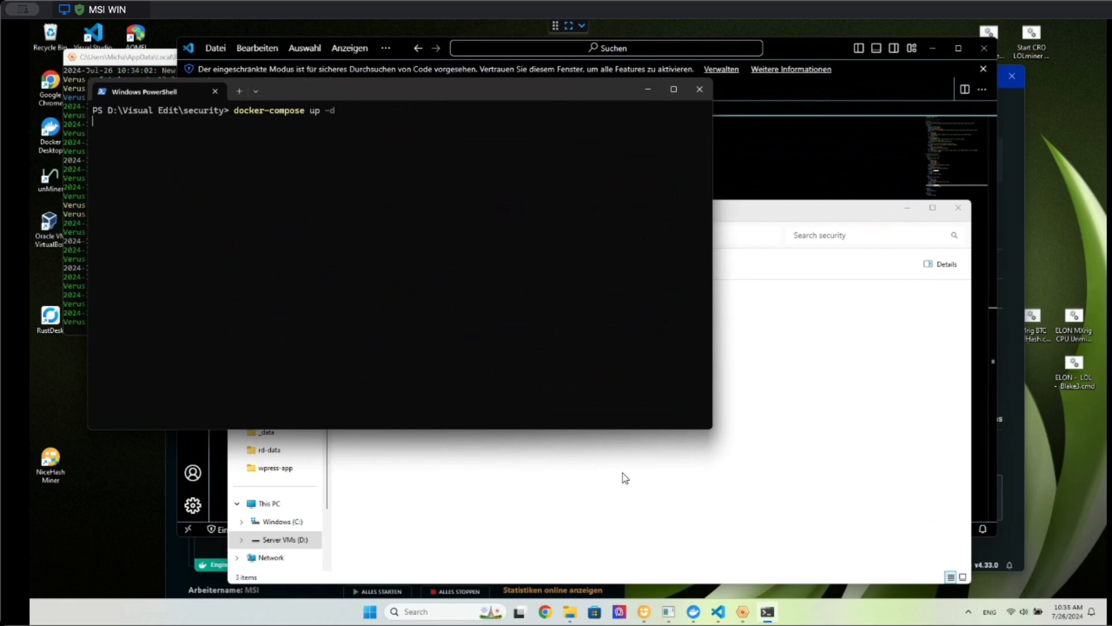
pyautogui.press('Return')
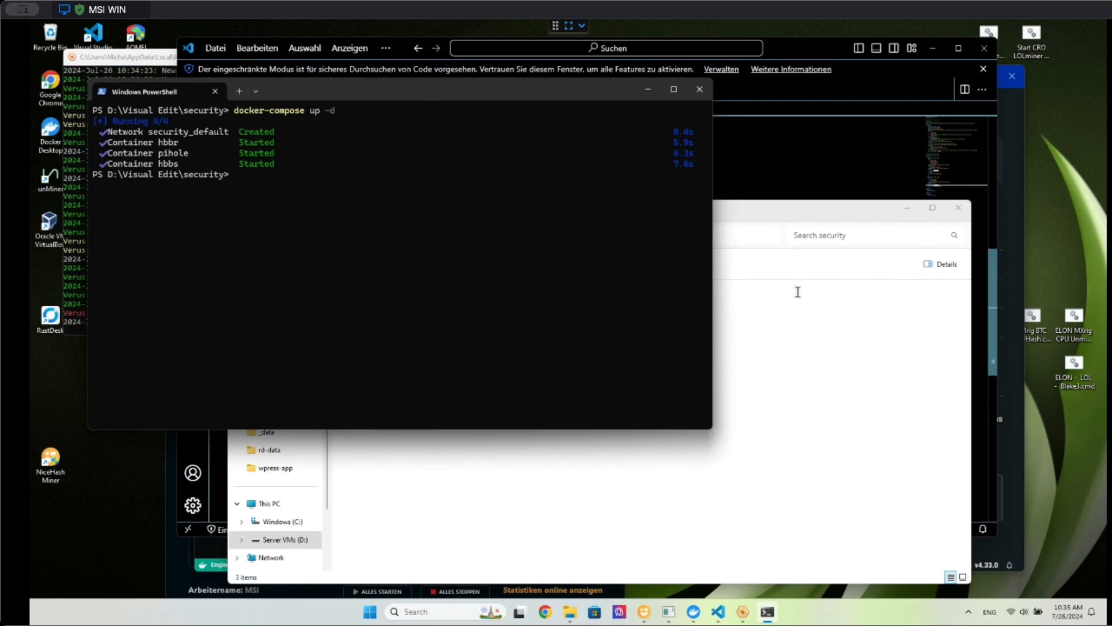
pyautogui.click(699, 89)
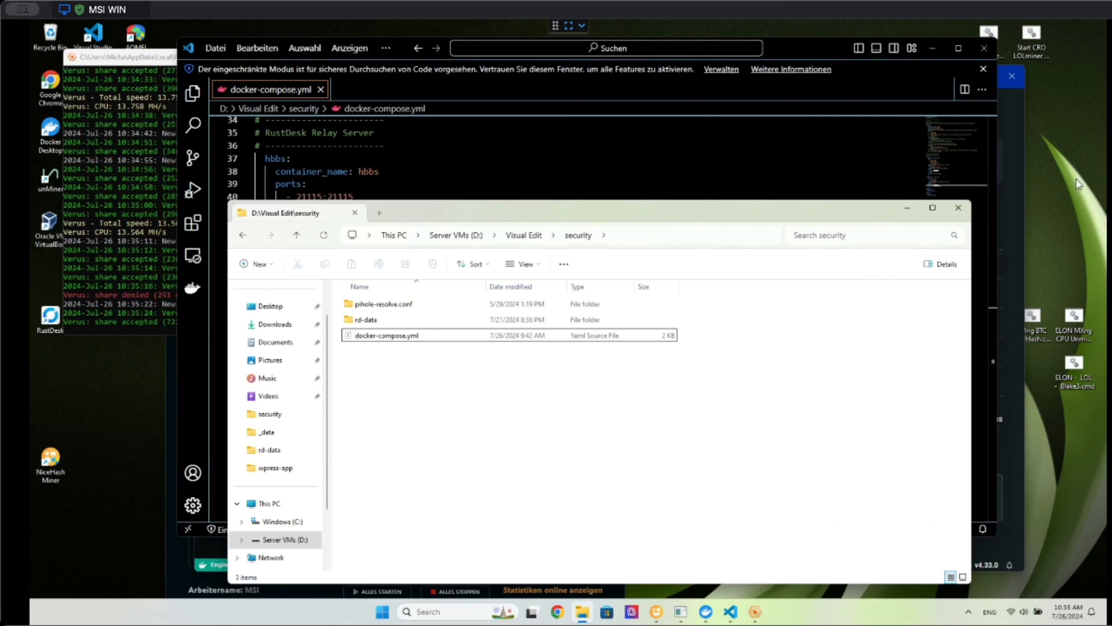
# - Switch to Docker Desktop and check the status of the containers inside the security stack
pyautogui.click(1016, 174)
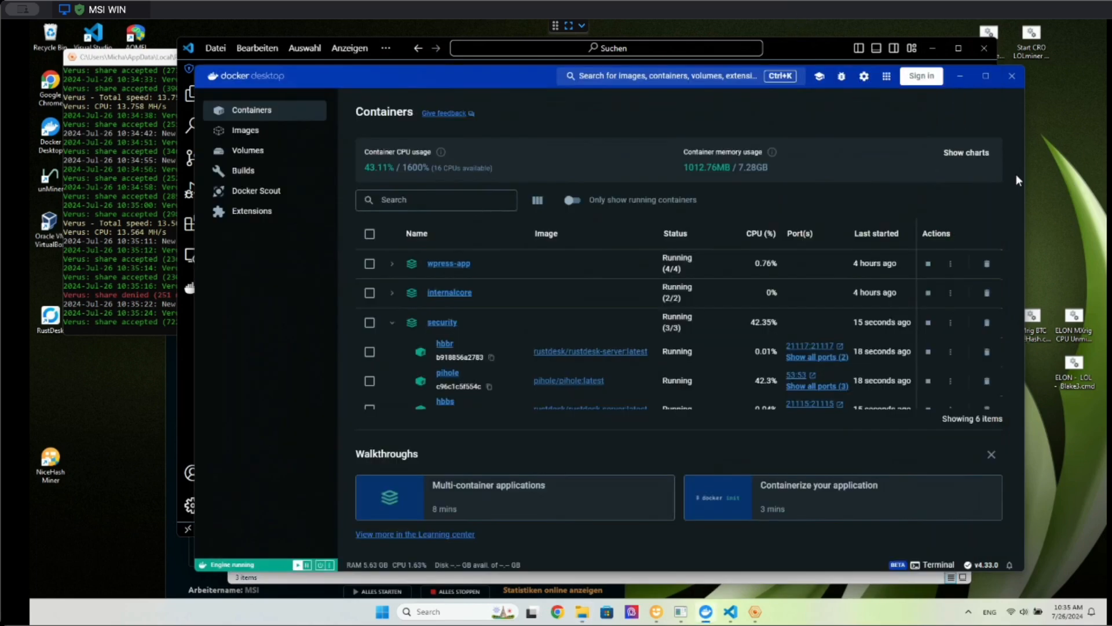
pyautogui.click(392, 322)
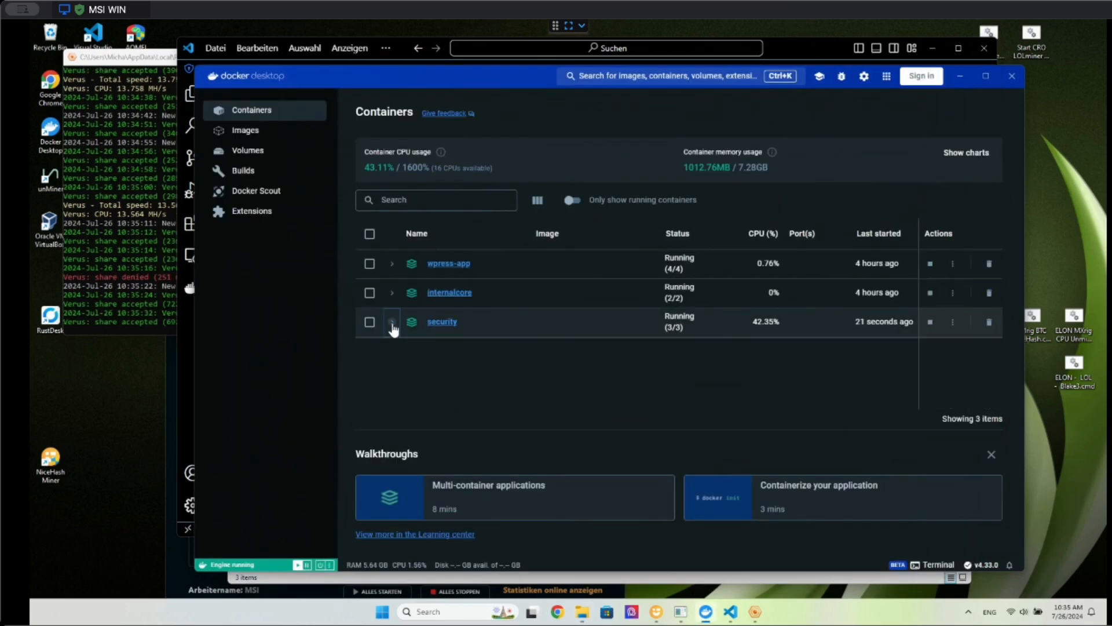
pyautogui.click(392, 323)
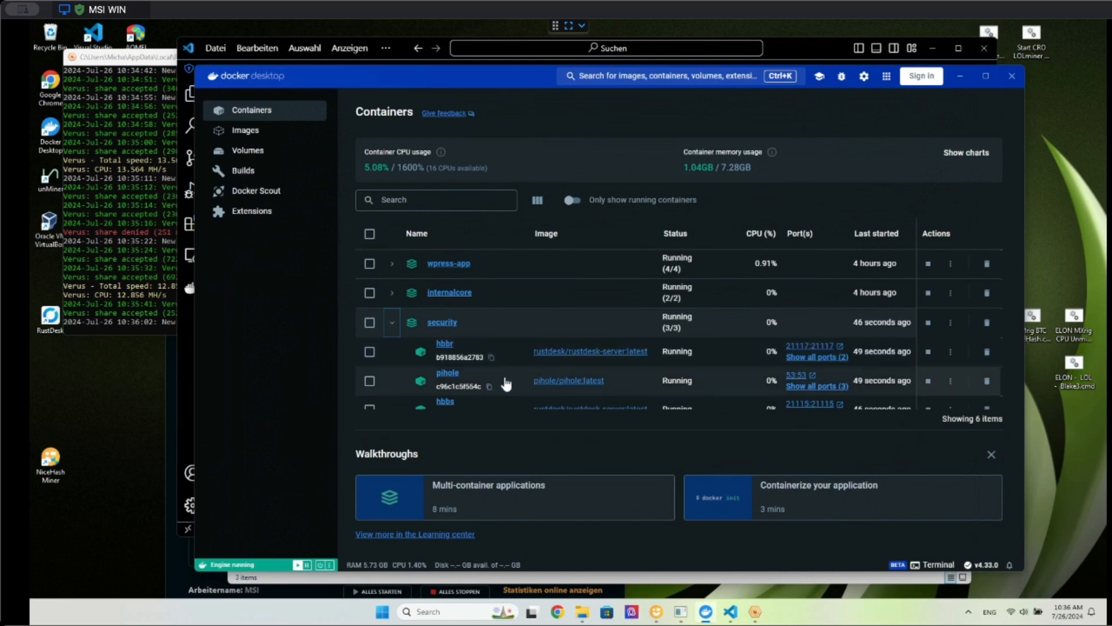
# - Examine the hbbs and hbbr blocks in the compose file in Visual Studio Code and the security stack's containers in Docker Desktop
pyautogui.click(391, 322)
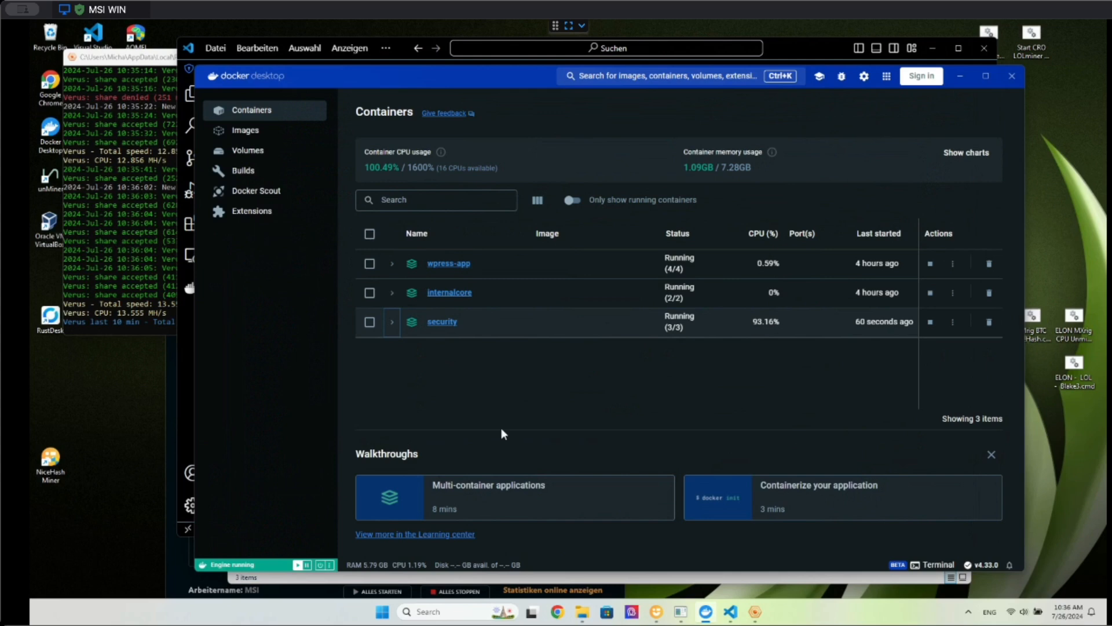
pyautogui.click(400, 41)
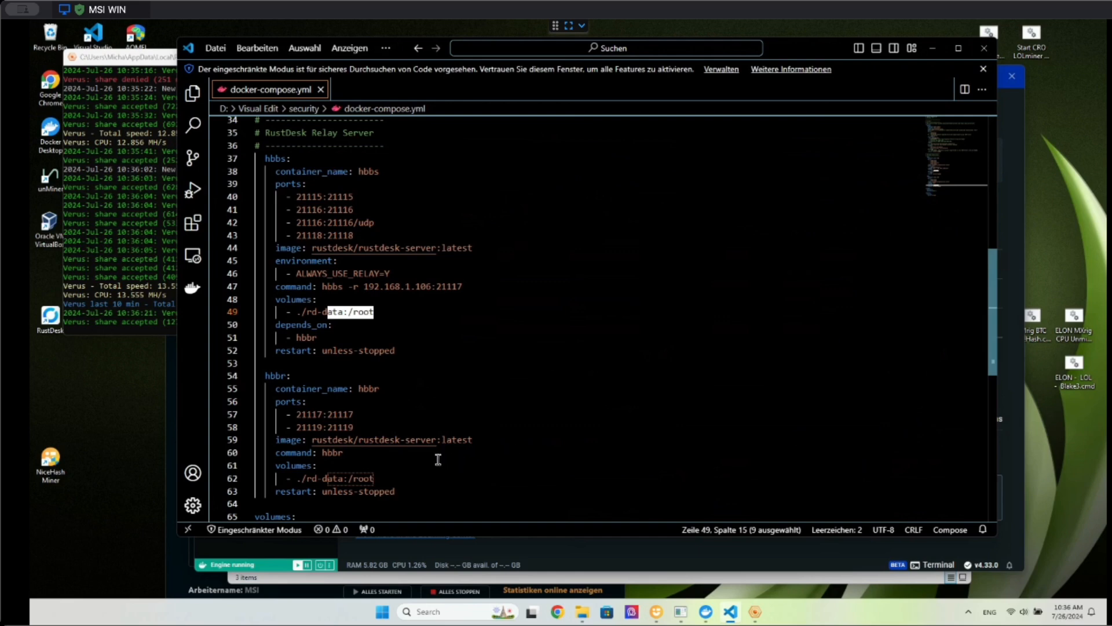
pyautogui.scroll(1, 437, 457)
pyautogui.scroll(-3, 436, 458)
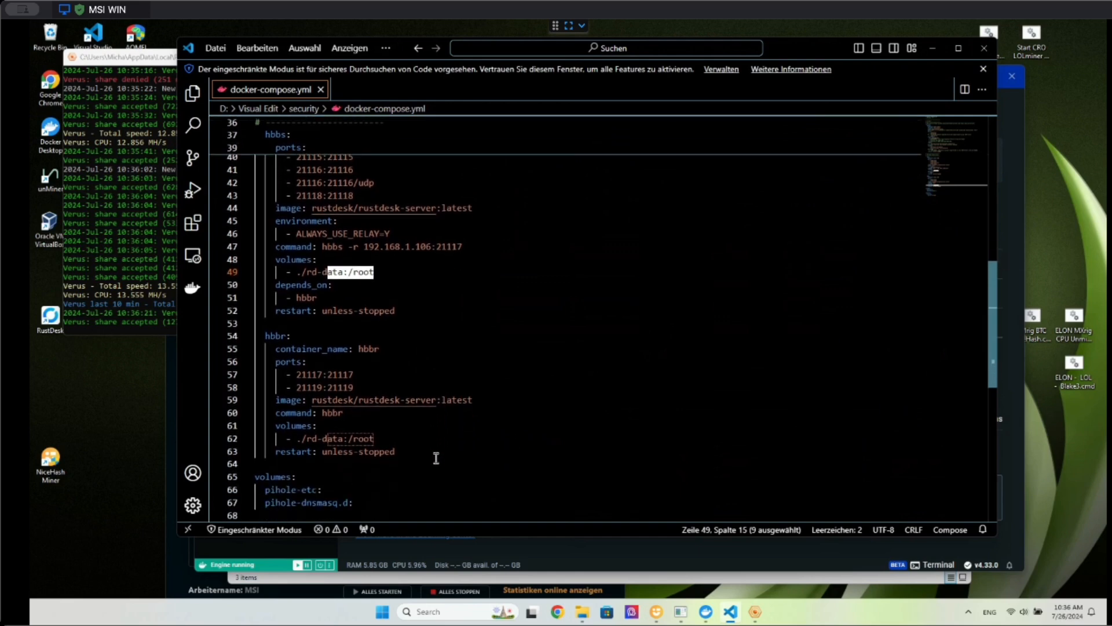
pyautogui.scroll(-2, 436, 457)
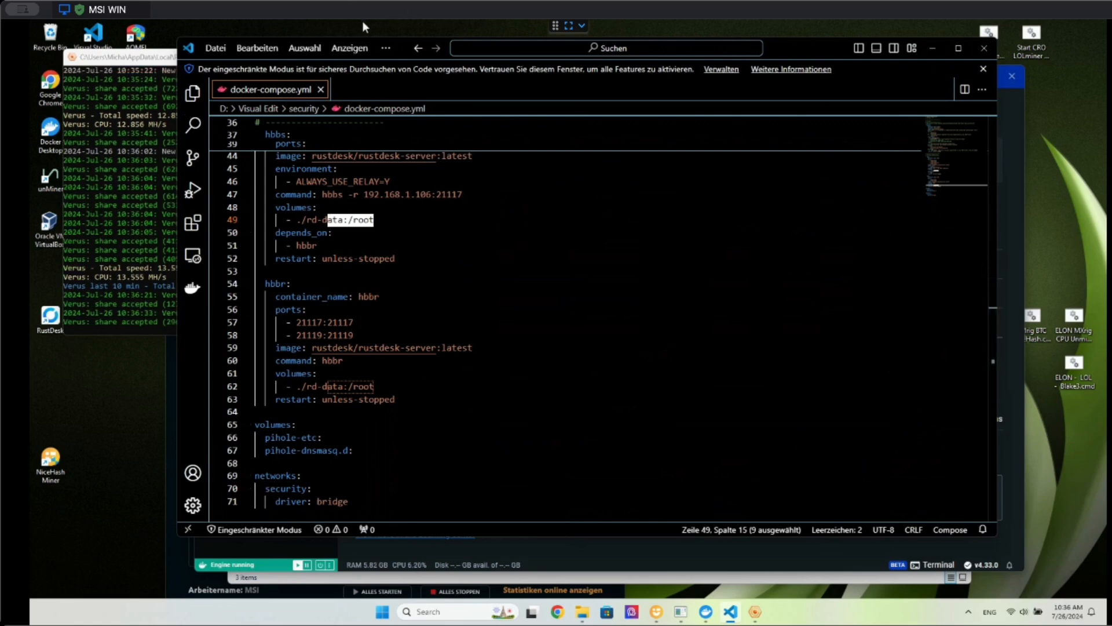
pyautogui.click(612, 566)
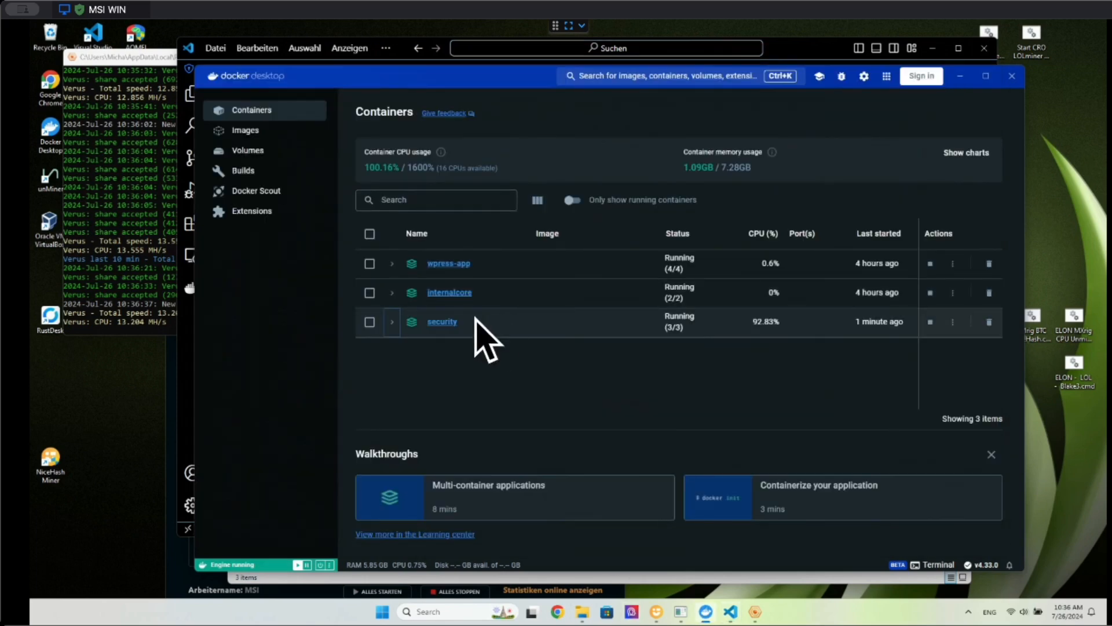
pyautogui.click(391, 324)
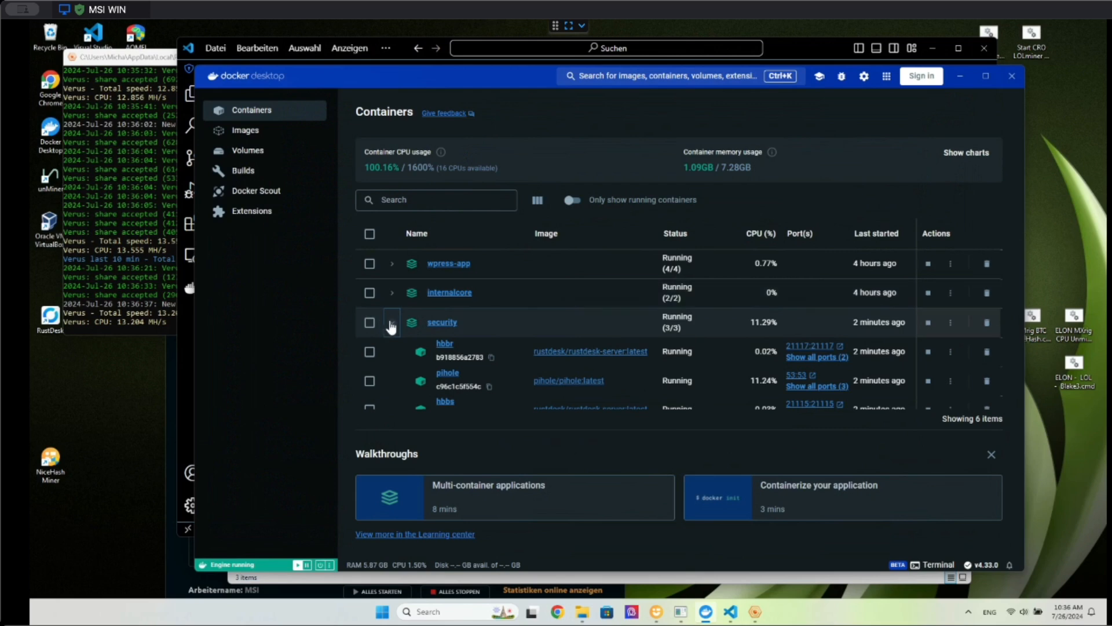
pyautogui.click(391, 322)
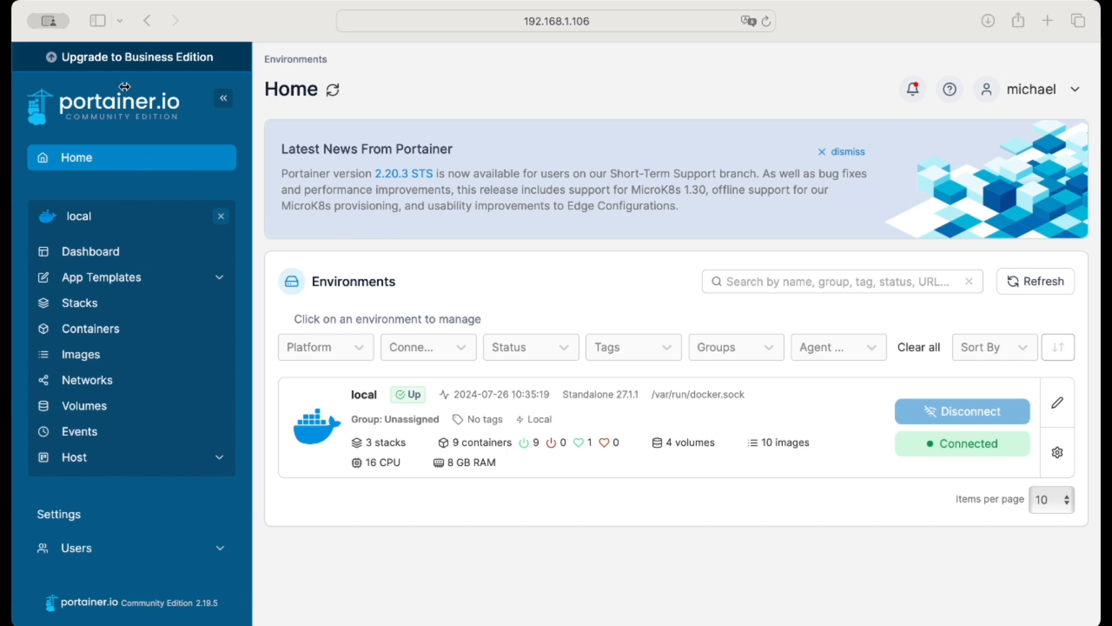
# - Switch to Portainer in the browser and look at its full web address
pyautogui.click(18, 81)
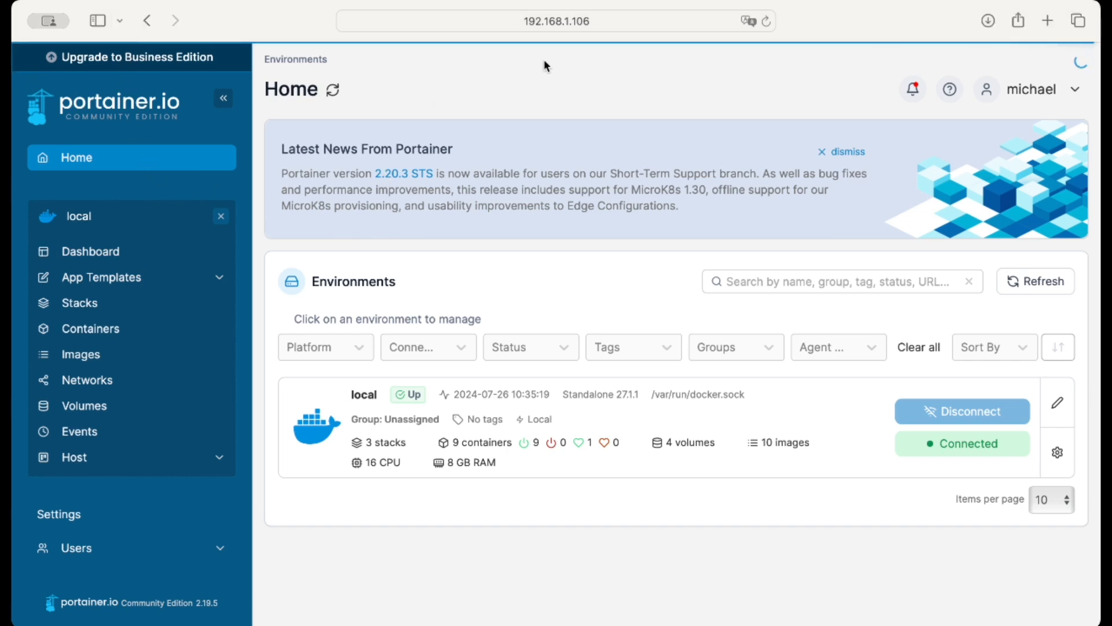
pyautogui.click(646, 22)
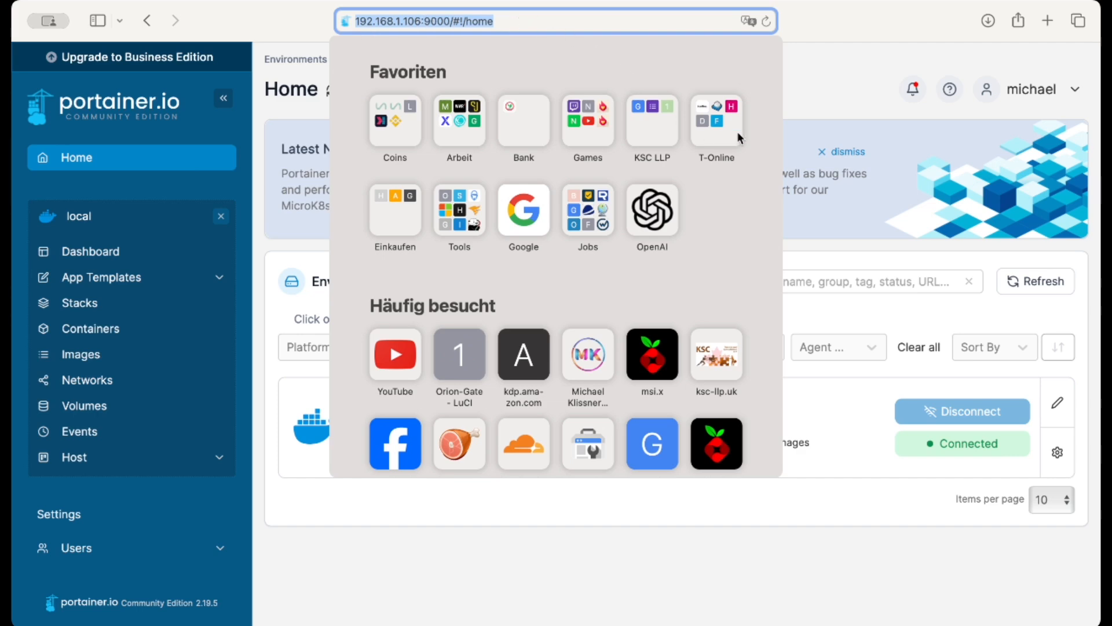
pyautogui.click(846, 102)
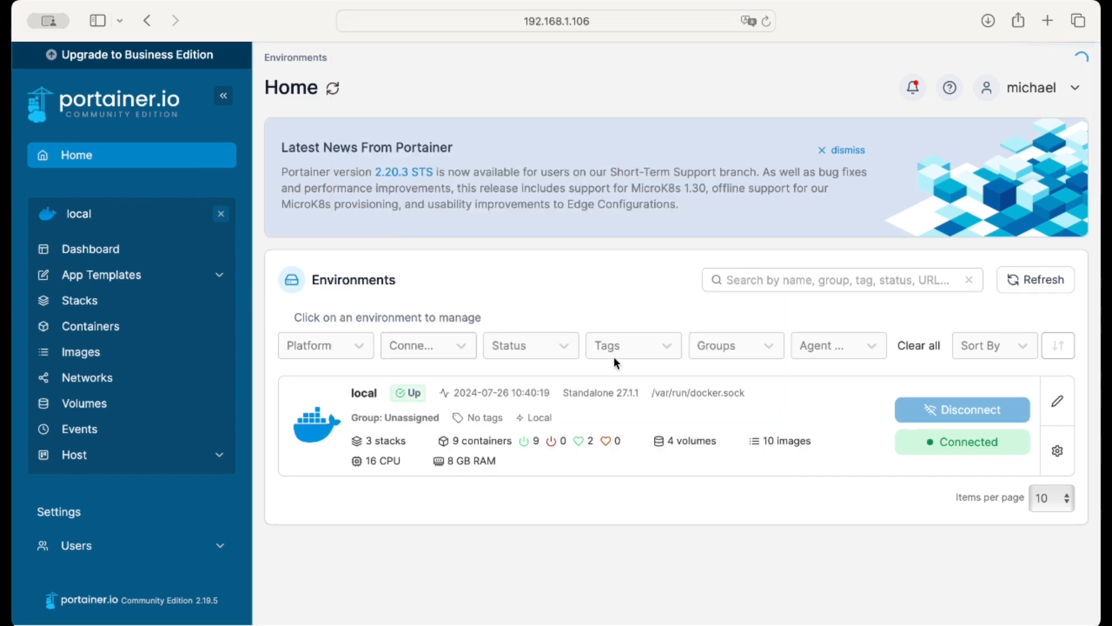
# - Create a stack named rustdeskserver in the local environment and paste the RustDesk compose configuration into its web editor
pyautogui.click(643, 410)
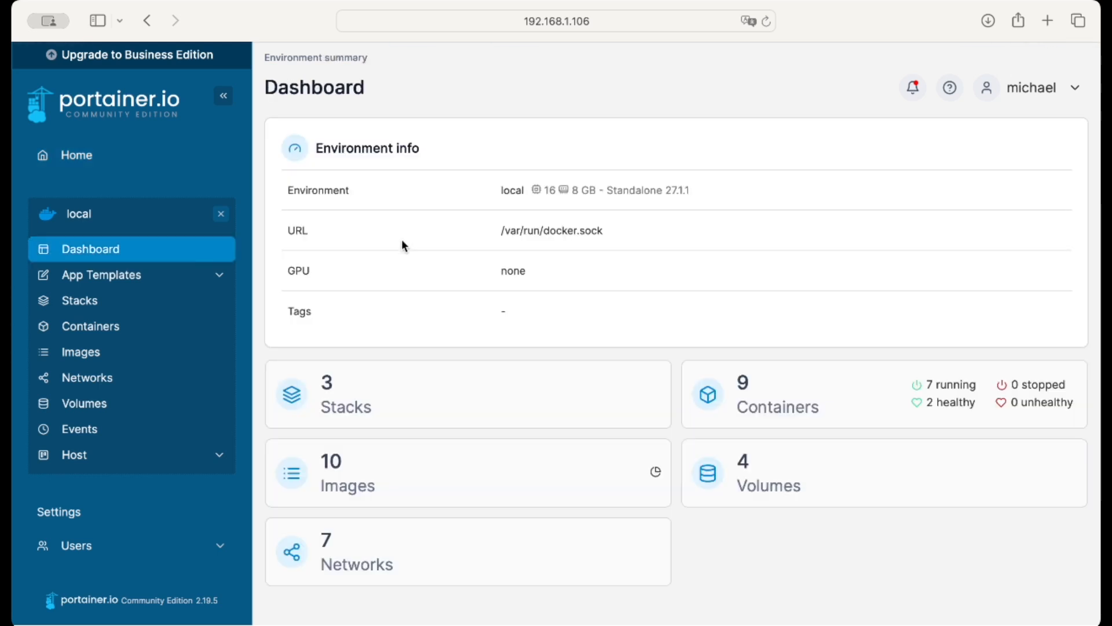
pyautogui.click(343, 409)
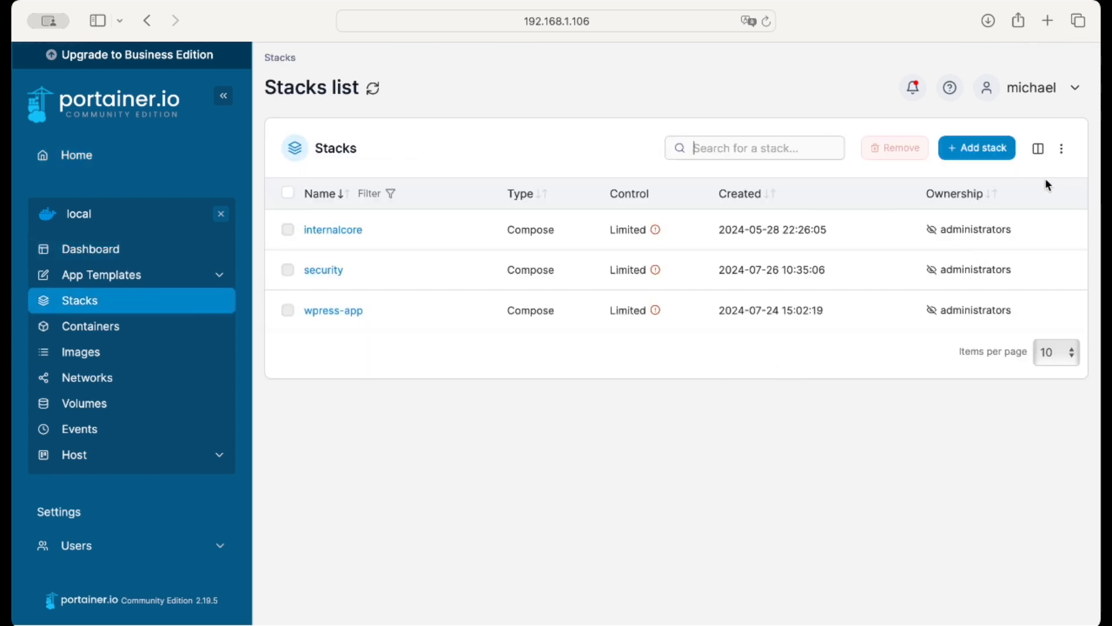
pyautogui.click(984, 155)
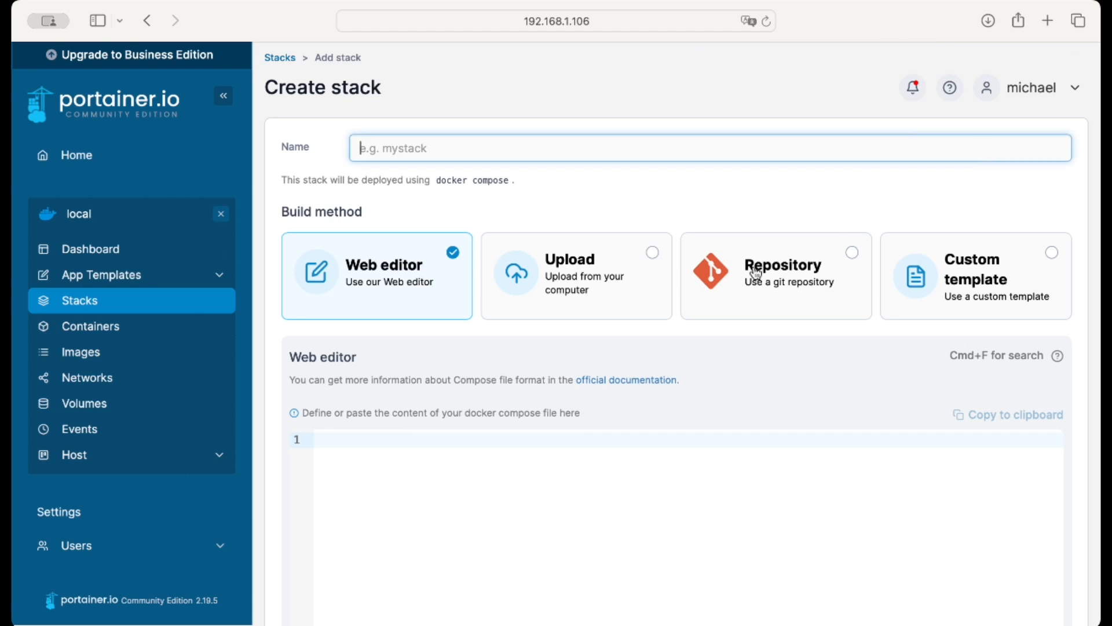
pyautogui.write('rustdeskserver')
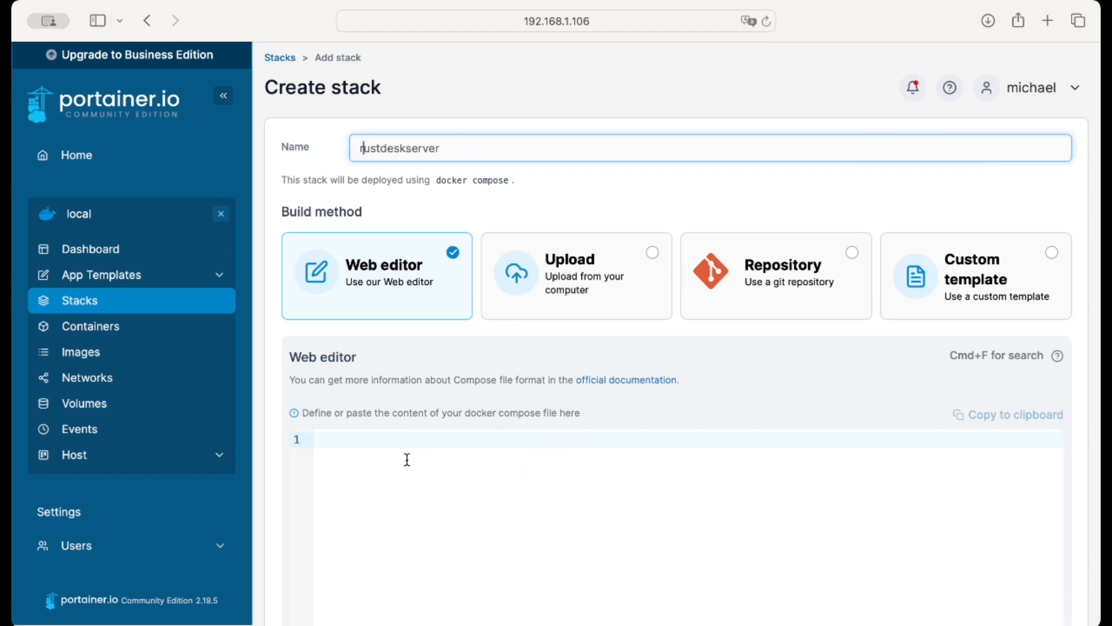
pyautogui.click(445, 503)
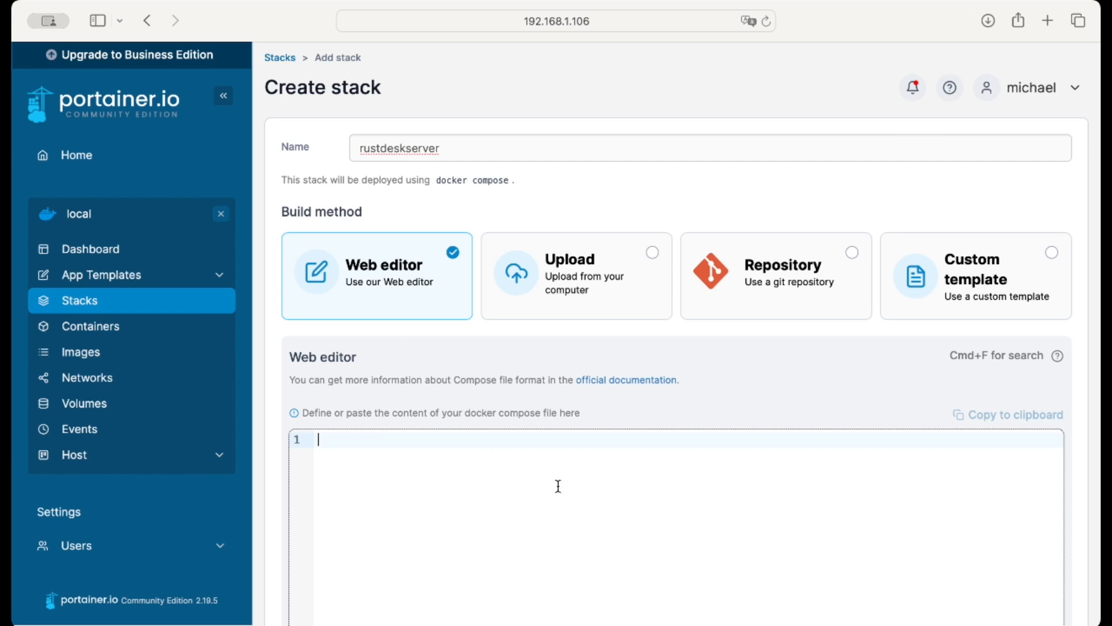
pyautogui.press('super+v')
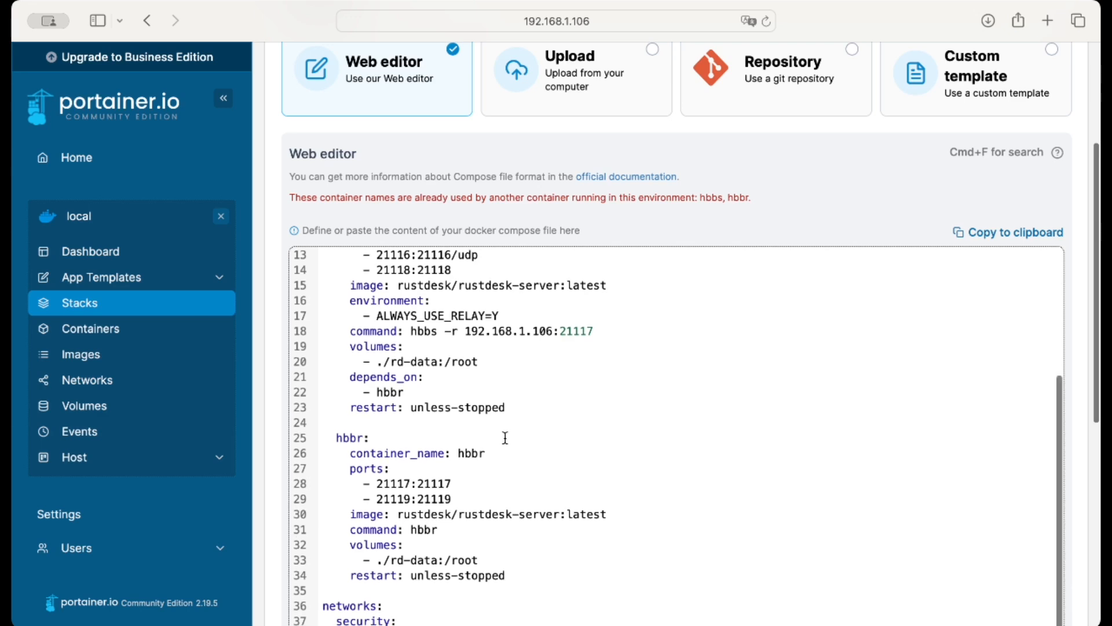
# - Examine the pasted compose configuration from the header comments through the hbbs and hbbr services to the networks block
pyautogui.scroll(-5, 626, 413)
pyautogui.scroll(3, 626, 413)
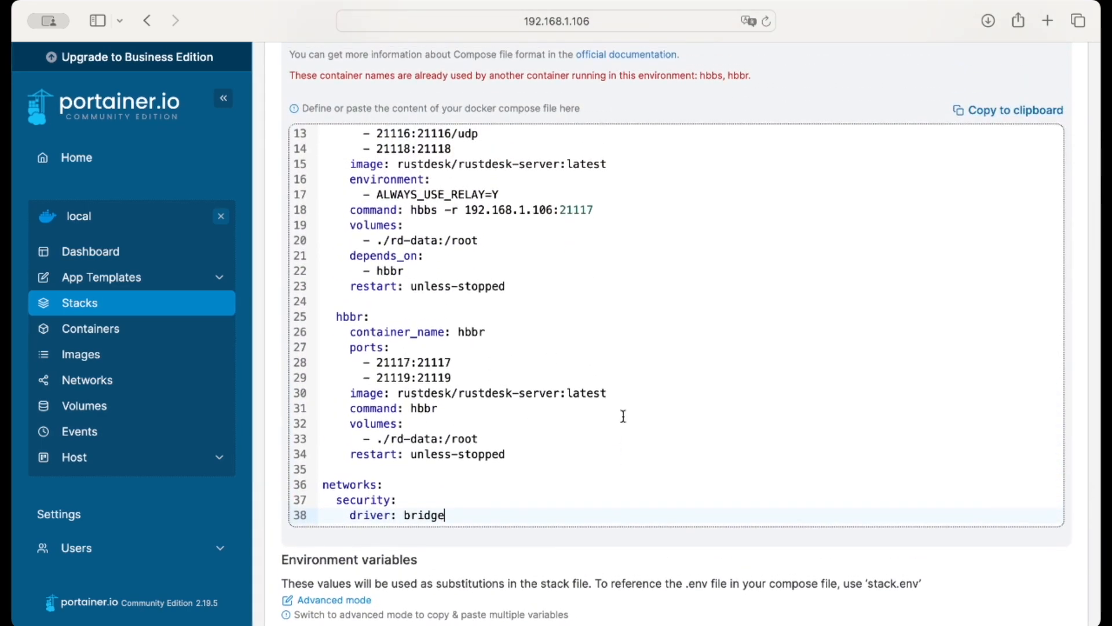
pyautogui.scroll(-1, 624, 416)
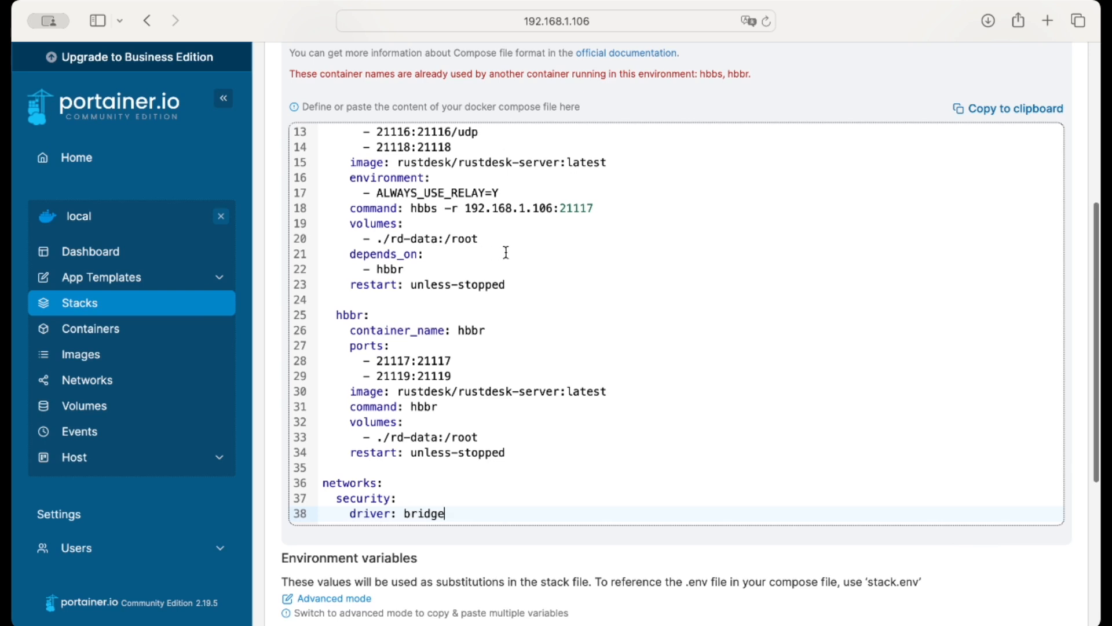
pyautogui.scroll(2, 486, 255)
pyautogui.scroll(6, 506, 252)
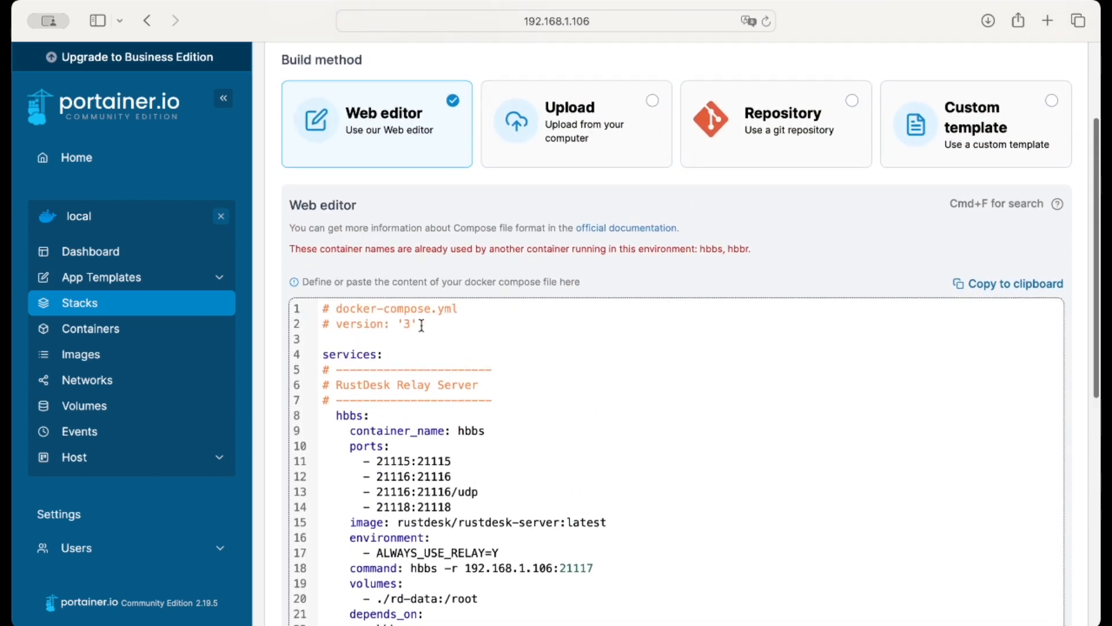
pyautogui.scroll(-4, 675, 394)
pyautogui.scroll(3, 672, 398)
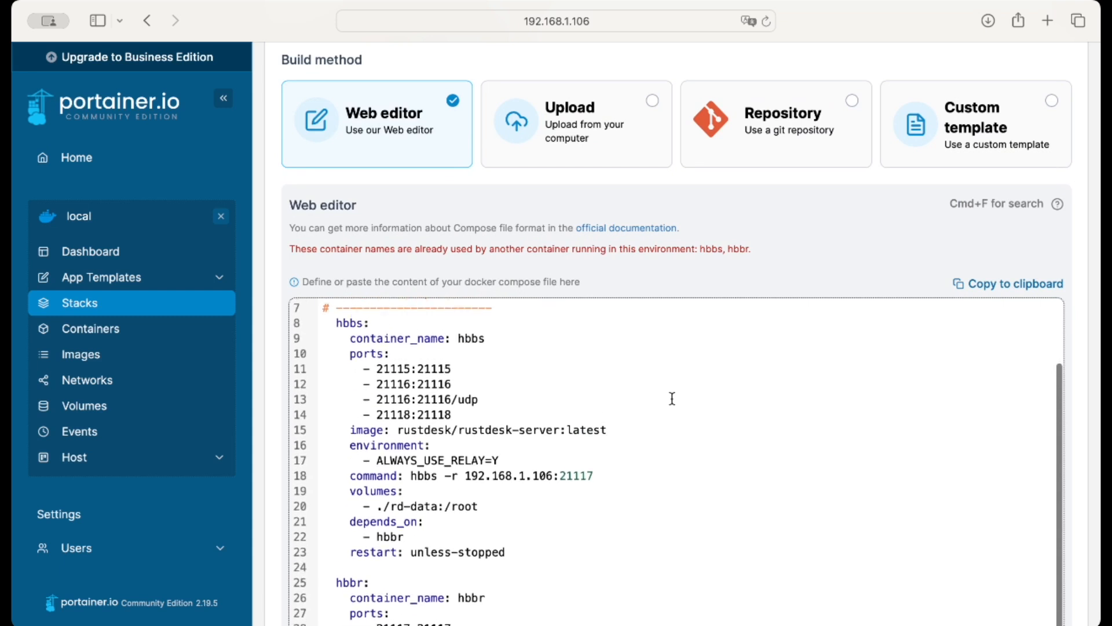
pyautogui.scroll(-1, 672, 398)
pyautogui.scroll(-2, 672, 398)
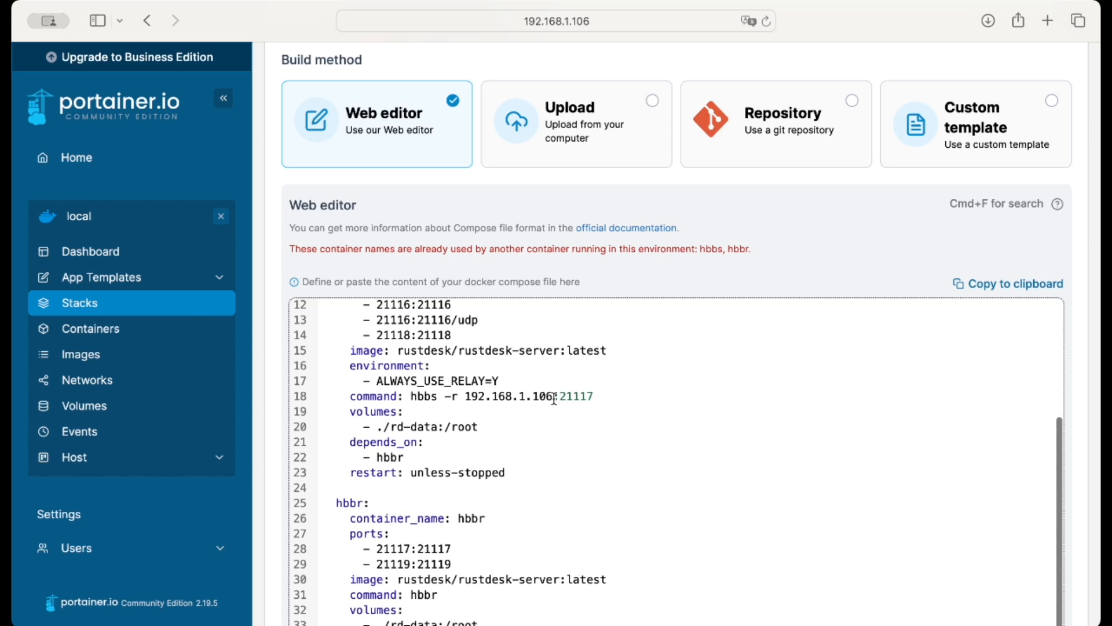
# - Highlight the relay IP address in the hbbs command and the ALWAYS_USE_RELAY variable, and check the networks block
pyautogui.moveTo(558, 397); pyautogui.dragTo(464, 396)
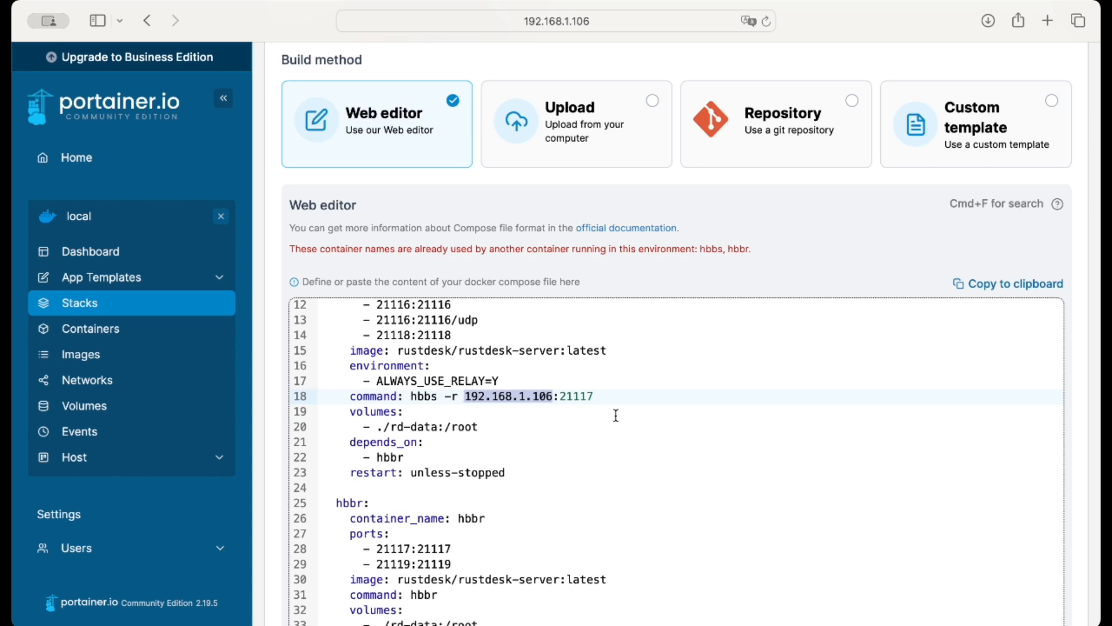
pyautogui.scroll(-3, 579, 458)
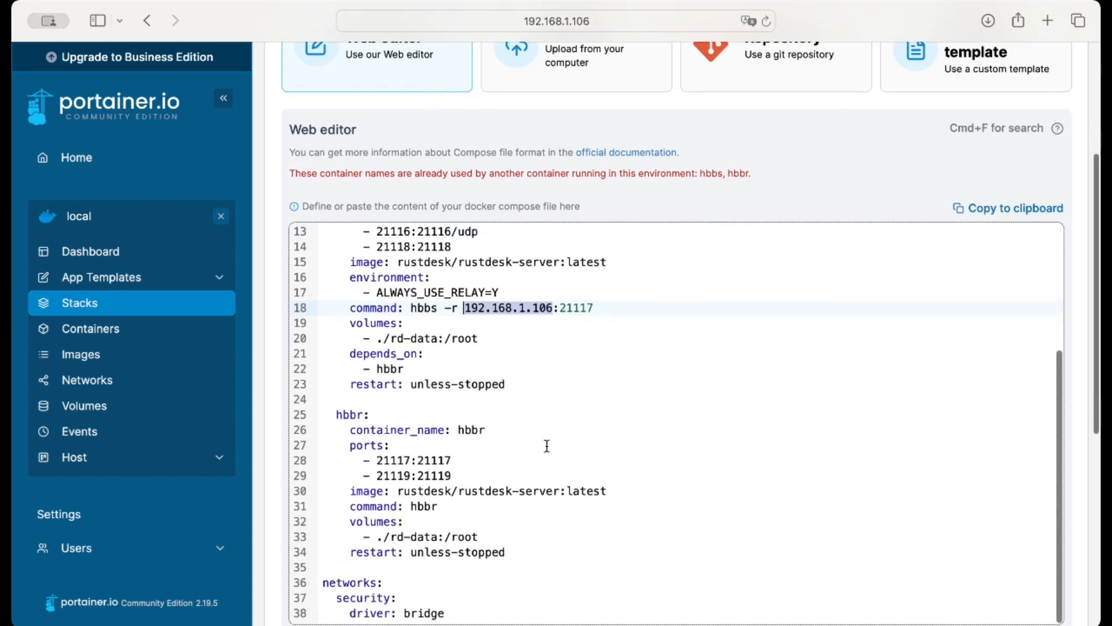
pyautogui.scroll(-2, 546, 445)
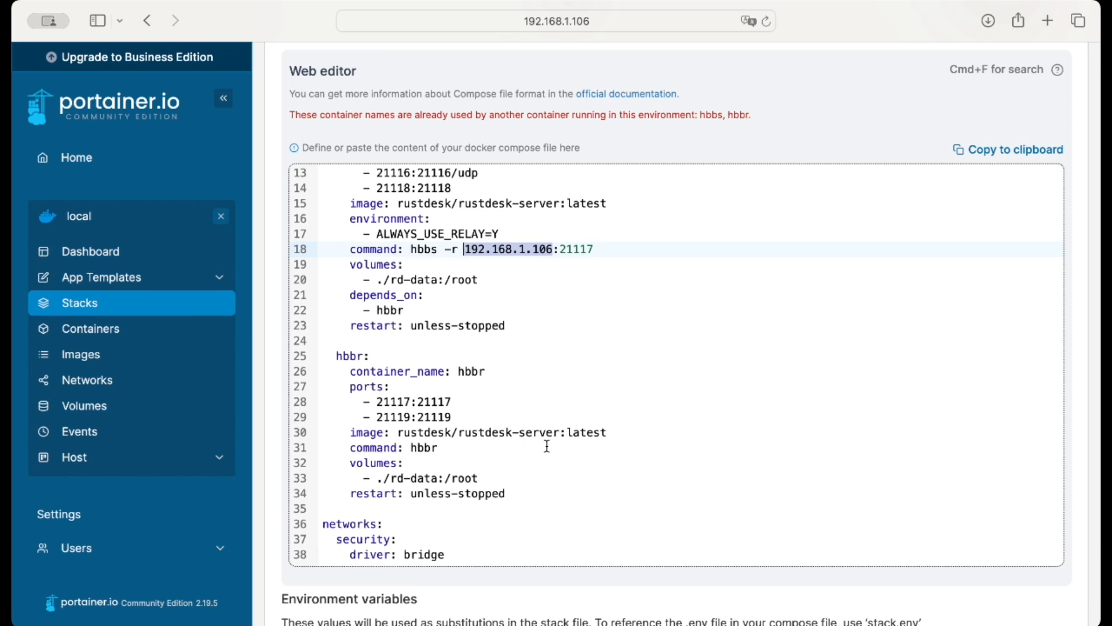
pyautogui.moveTo(494, 234); pyautogui.dragTo(374, 234)
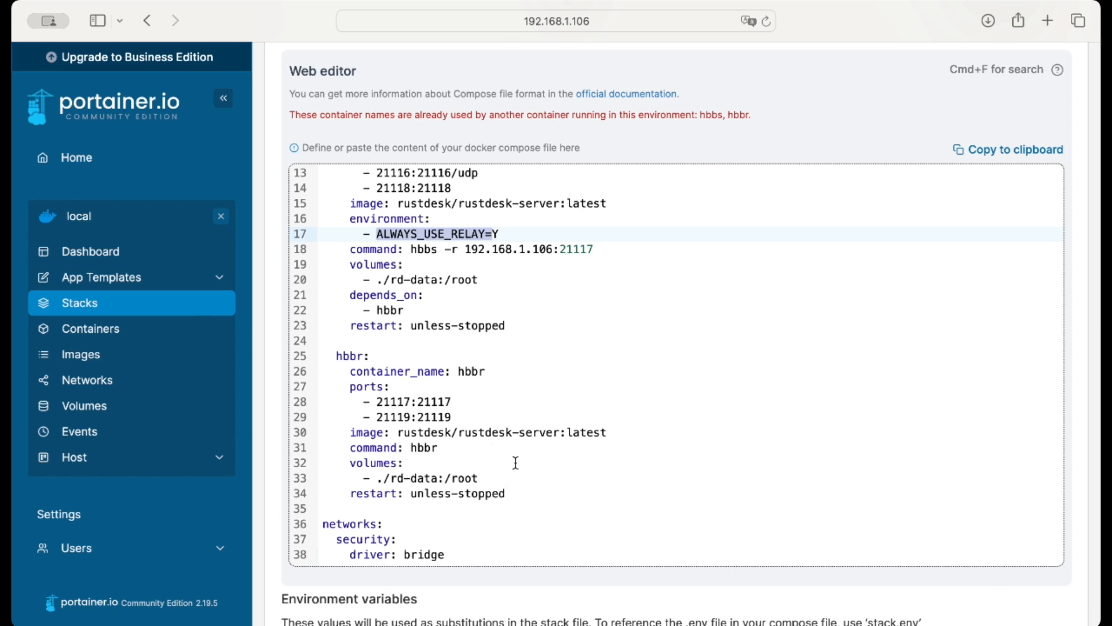
pyautogui.scroll(-2, 516, 462)
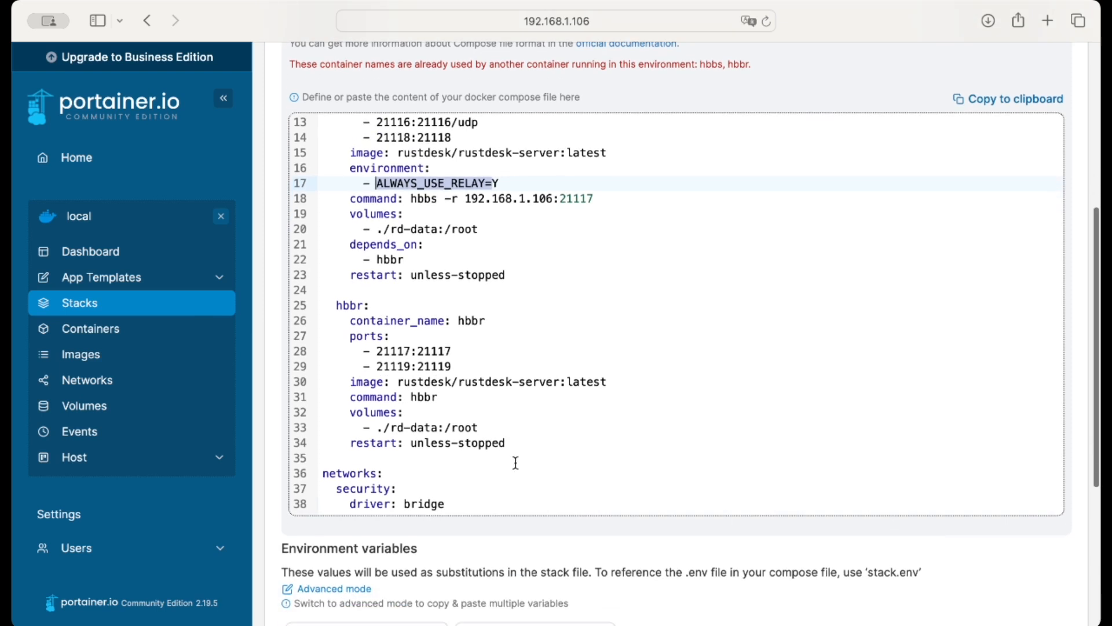
pyautogui.scroll(1, 516, 463)
pyautogui.scroll(-1, 513, 460)
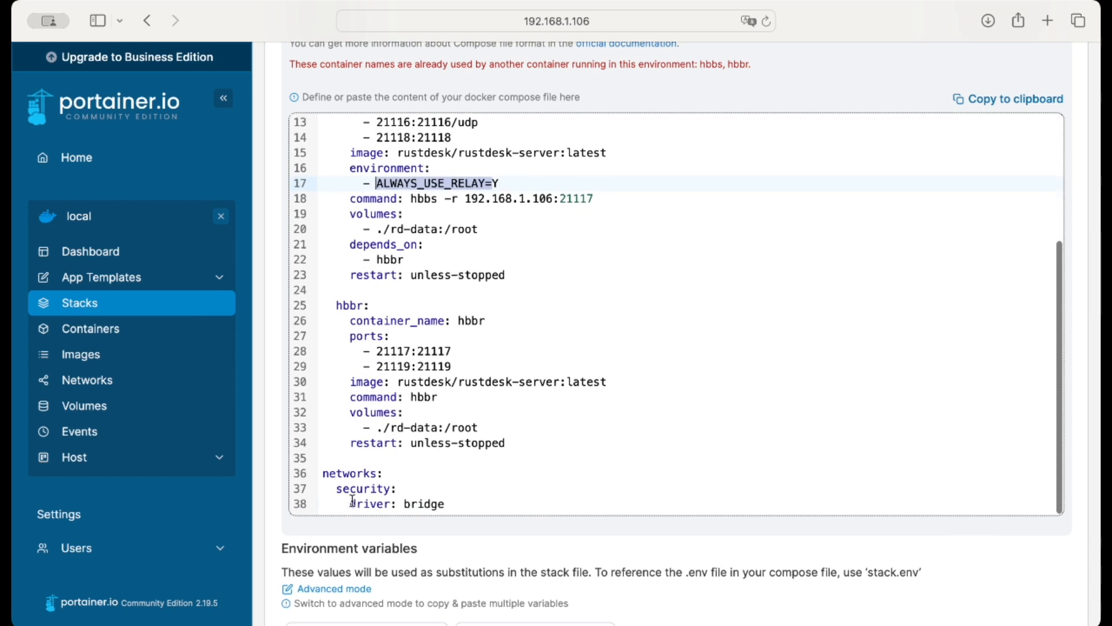
# - Rename the security network in the compose file's networks block to RuskDesp, keeping it indented above the driver line
pyautogui.doubleClick(348, 490)
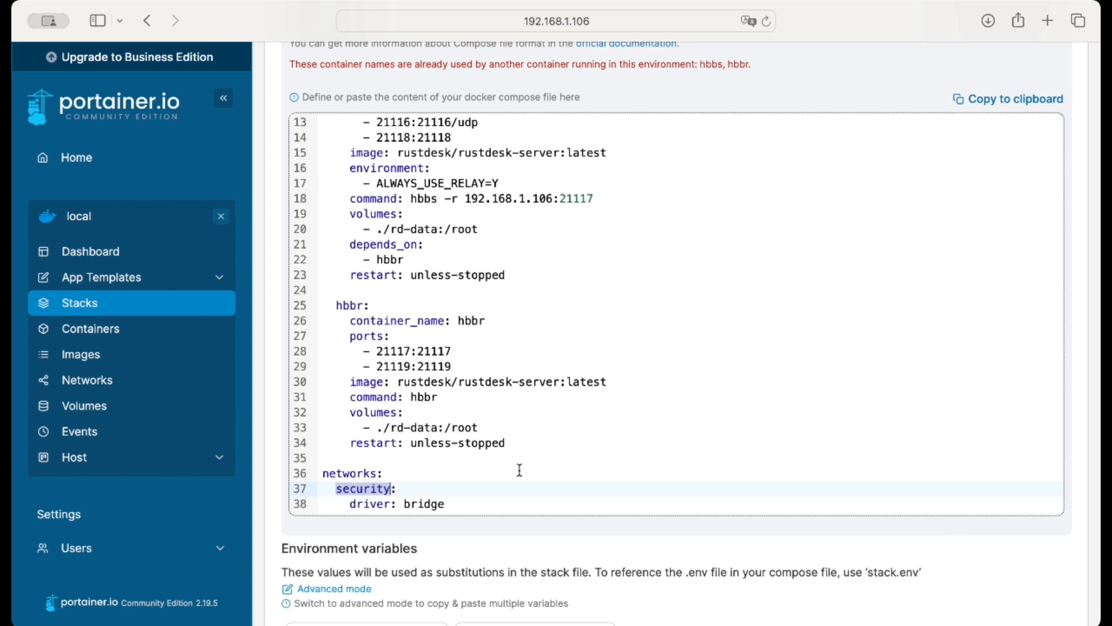
pyautogui.write('beisp')
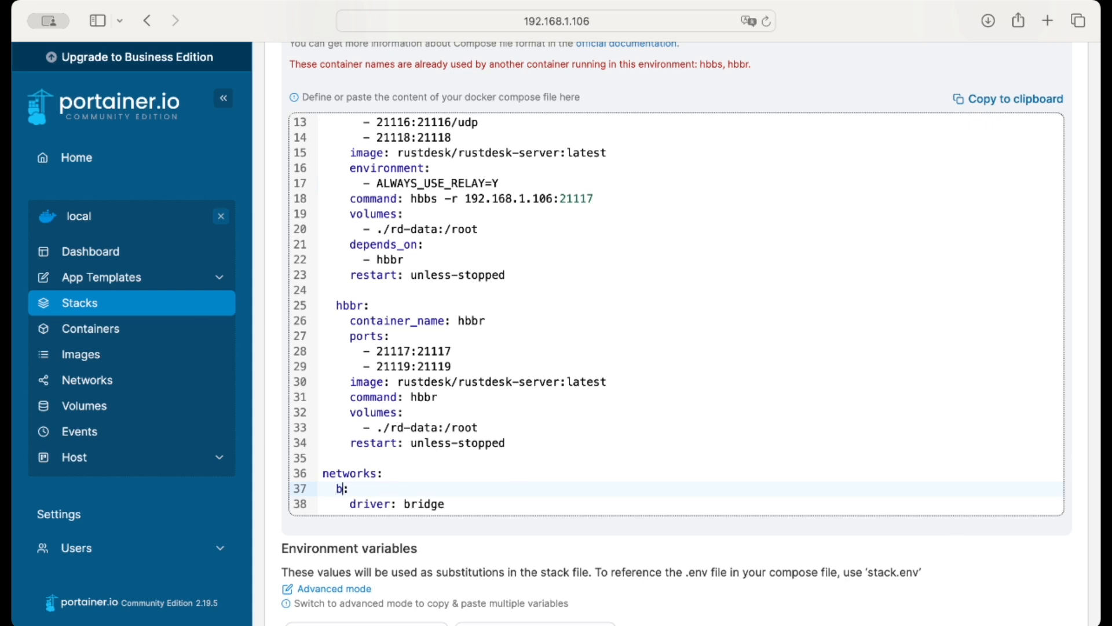
pyautogui.write('iel')
pyautogui.press('BackSpace')
pyautogui.press('BackSpace')
pyautogui.press('BackSpace')
pyautogui.press('BackSpace')
pyautogui.press('BackSpace')
pyautogui.press('BackSpace')
pyautogui.press('BackSpace')
pyautogui.press('BackSpace')
pyautogui.press('BackSpace')
pyautogui.press('BackSpace')
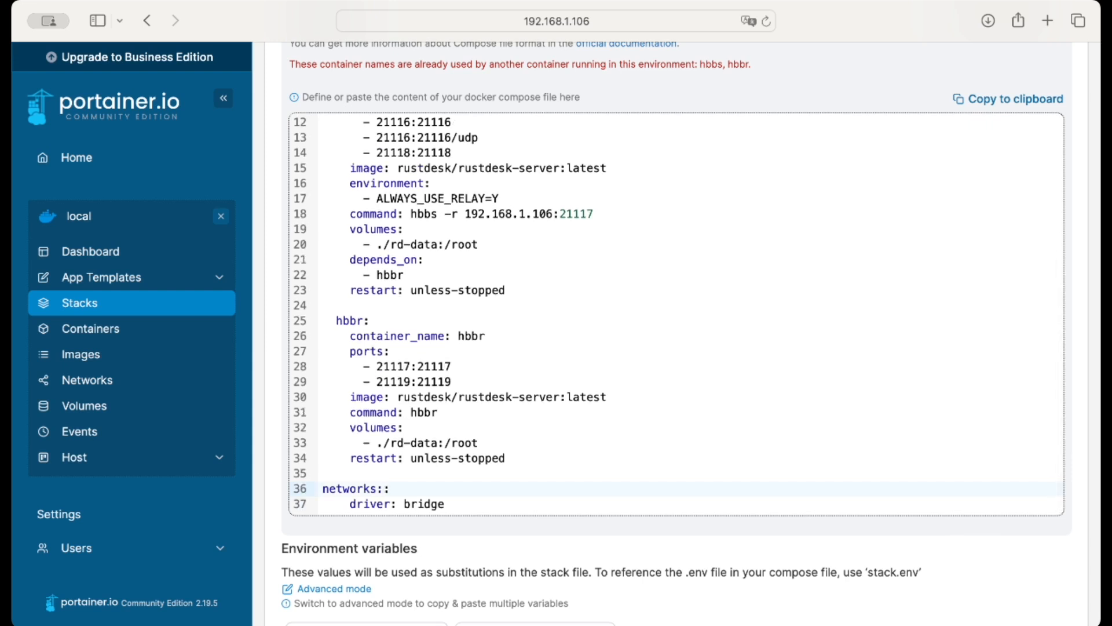
pyautogui.press('Return')
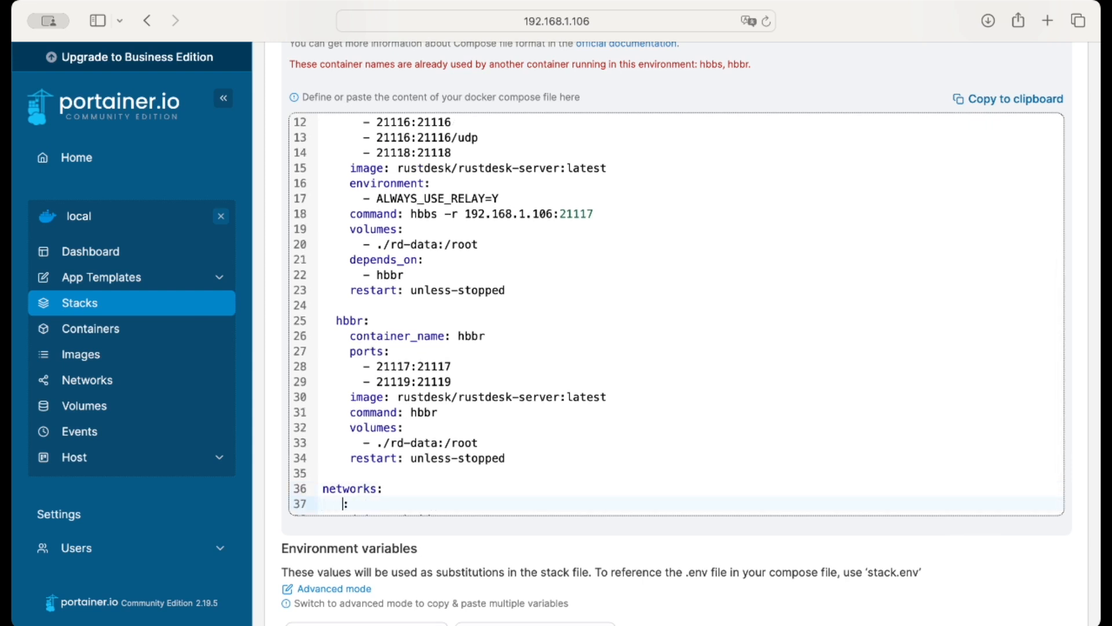
pyautogui.scroll(-1, 678, 316)
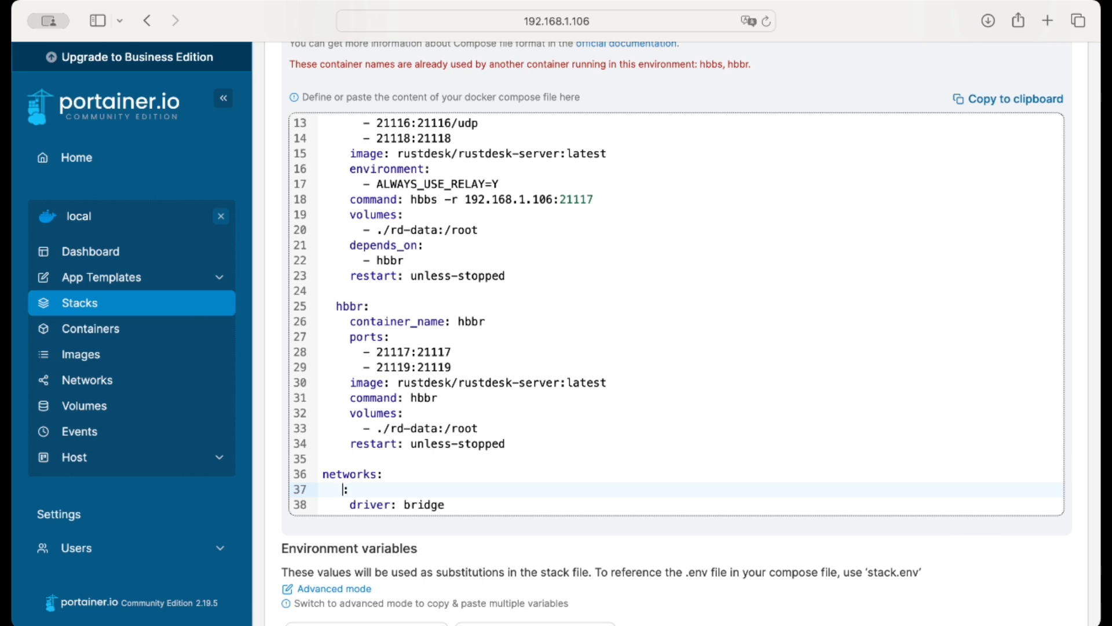
pyautogui.press('BackSpace')
pyautogui.write('Ru')
pyautogui.press('BackSpace')
pyautogui.press('BackSpace')
pyautogui.write('RuskDesp')
# - Replace the relay IP address in the hbbs command with rustdesk.beispiel.de, keeping port 21117
pyautogui.moveTo(494, 198)
pyautogui.mouseDown()
pyautogui.moveTo(549, 200)
pyautogui.moveTo(486, 203)
pyautogui.mouseUp()
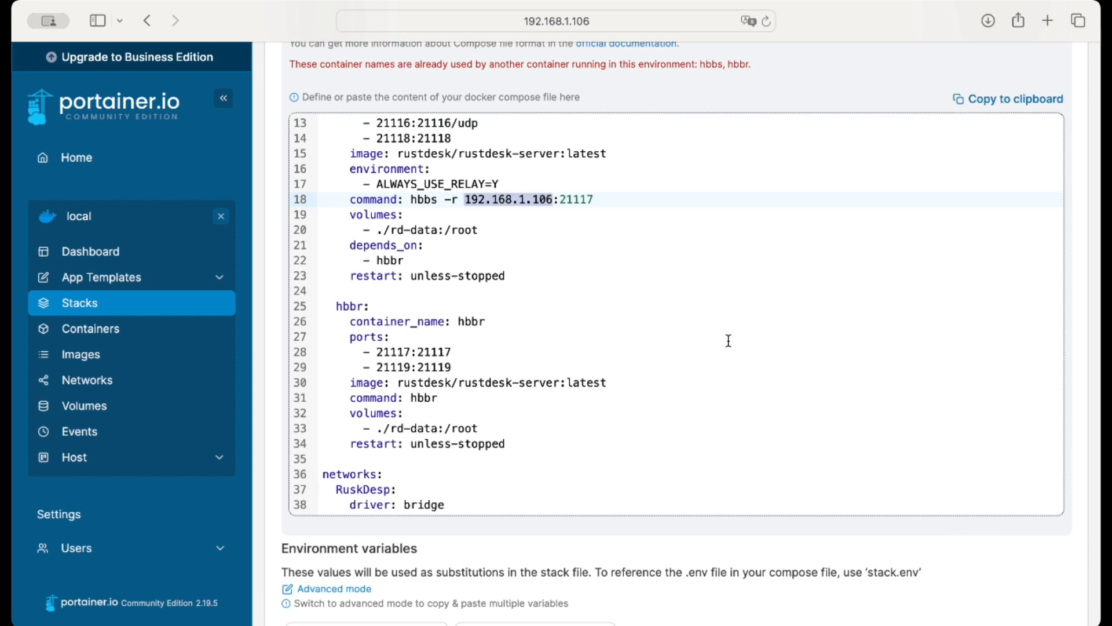
pyautogui.write('rustdesk')
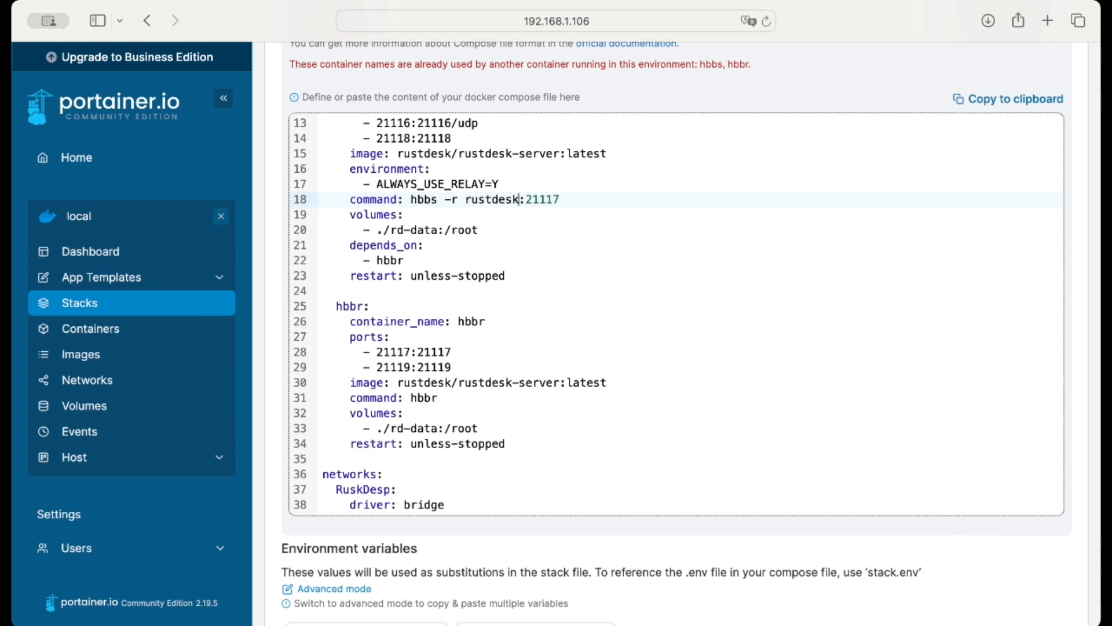
pyautogui.write('.beispiel.')
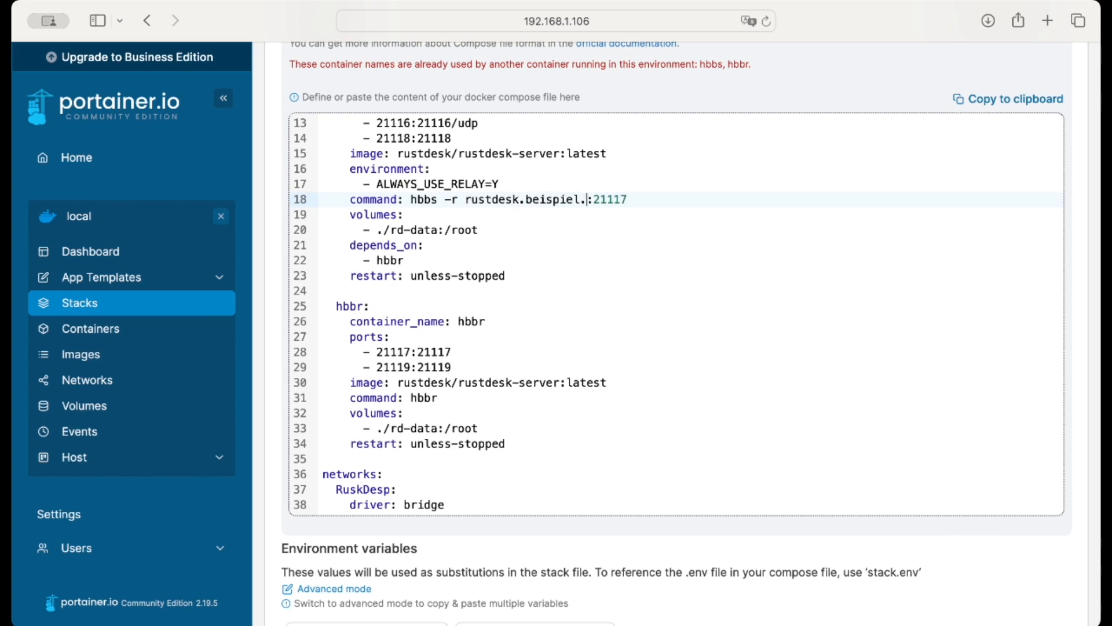
pyautogui.write('de')
# - Highlight the four port mappings of the hbbs service and the rustdesk subdomain in its command line
pyautogui.scroll(3, 573, 325)
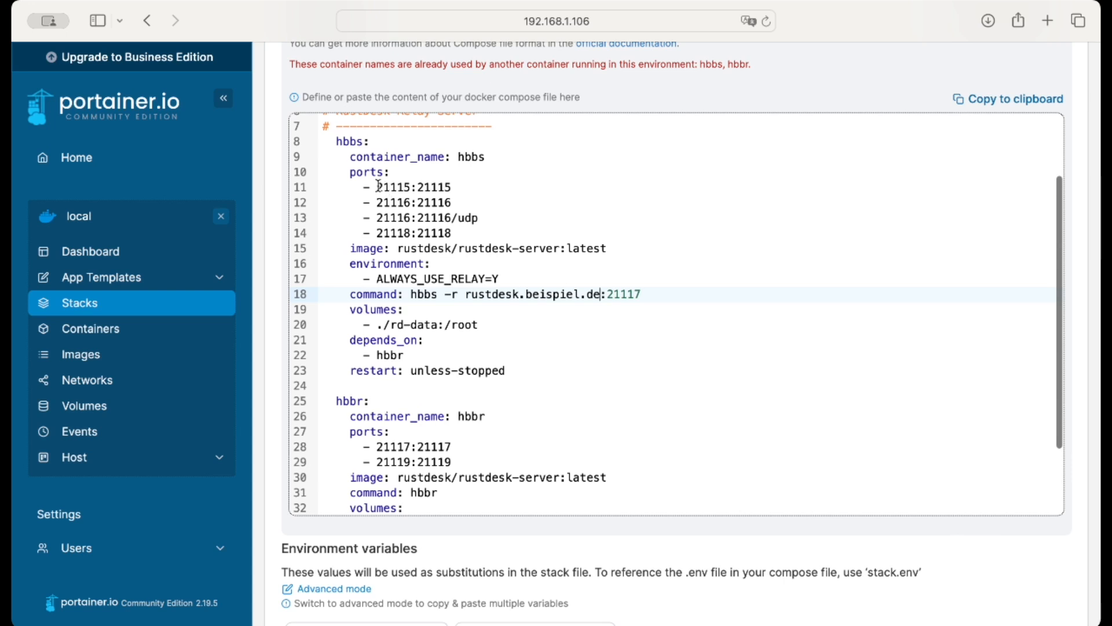
pyautogui.moveTo(377, 186); pyautogui.dragTo(467, 235)
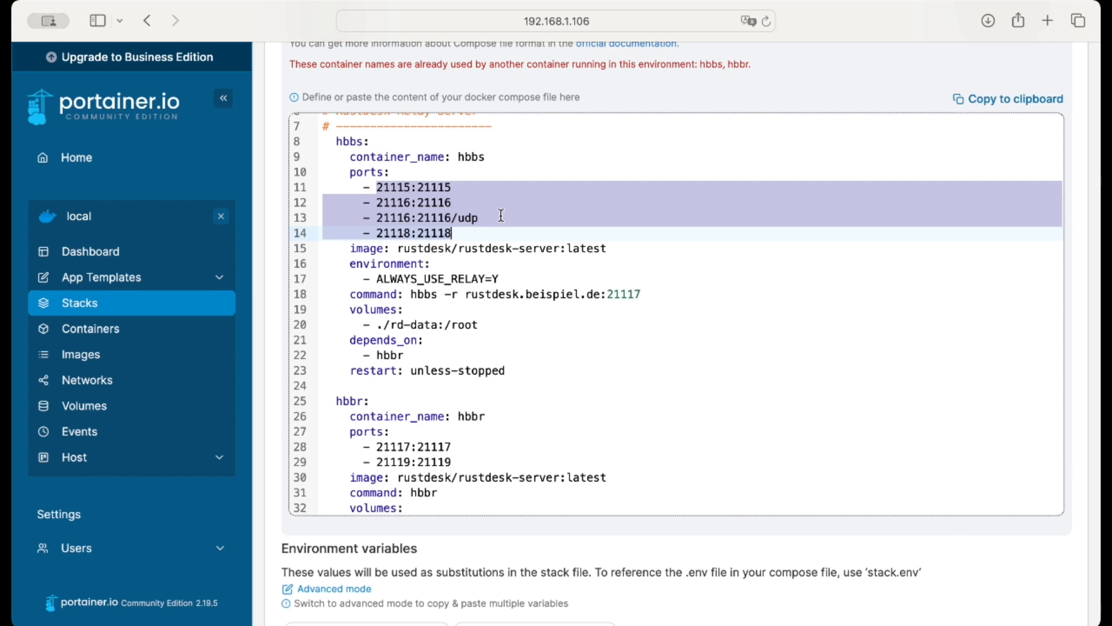
pyautogui.click(545, 244)
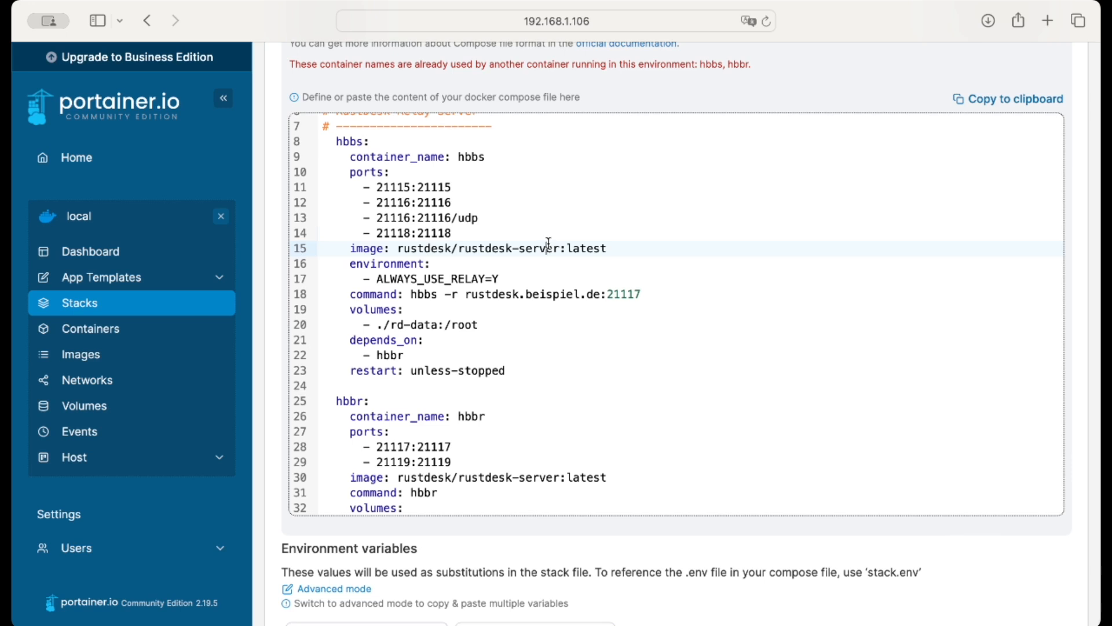
pyautogui.doubleClick(504, 294)
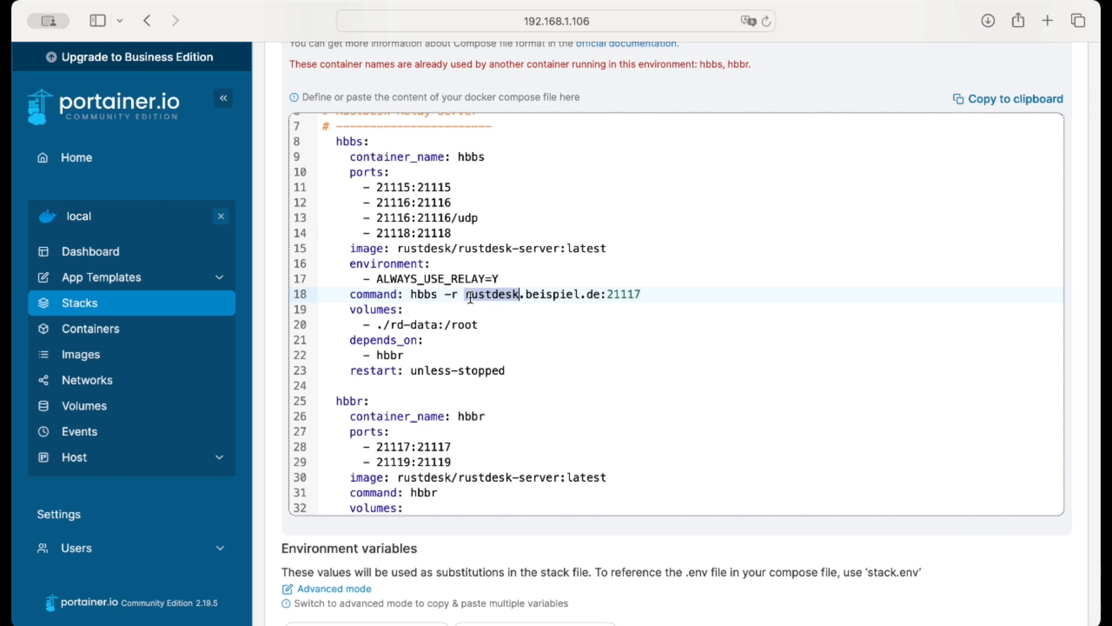
# - Review the whole stack form, from the compose file through environment variables and access control to the deploy action and the stack name
pyautogui.scroll(-3, 470, 296)
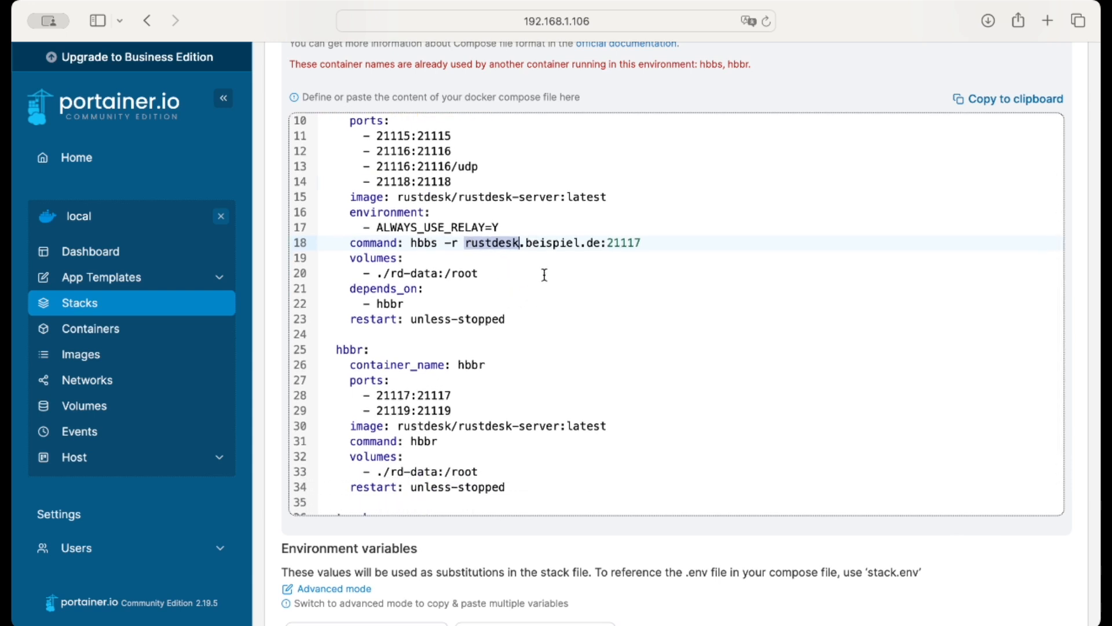
pyautogui.scroll(-3, 527, 278)
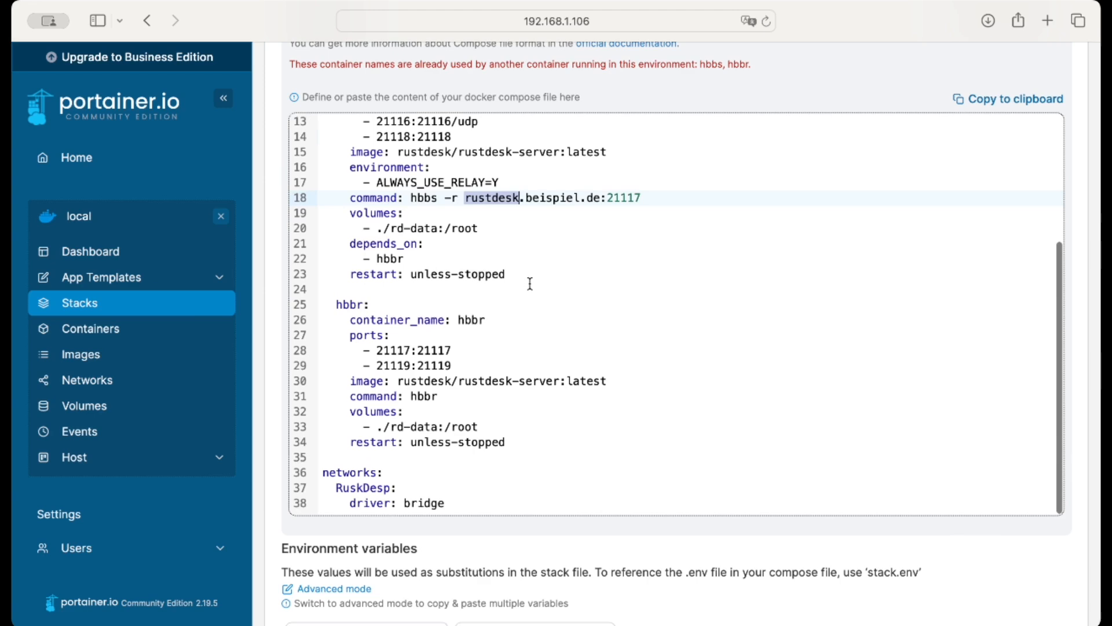
pyautogui.scroll(-5, 529, 283)
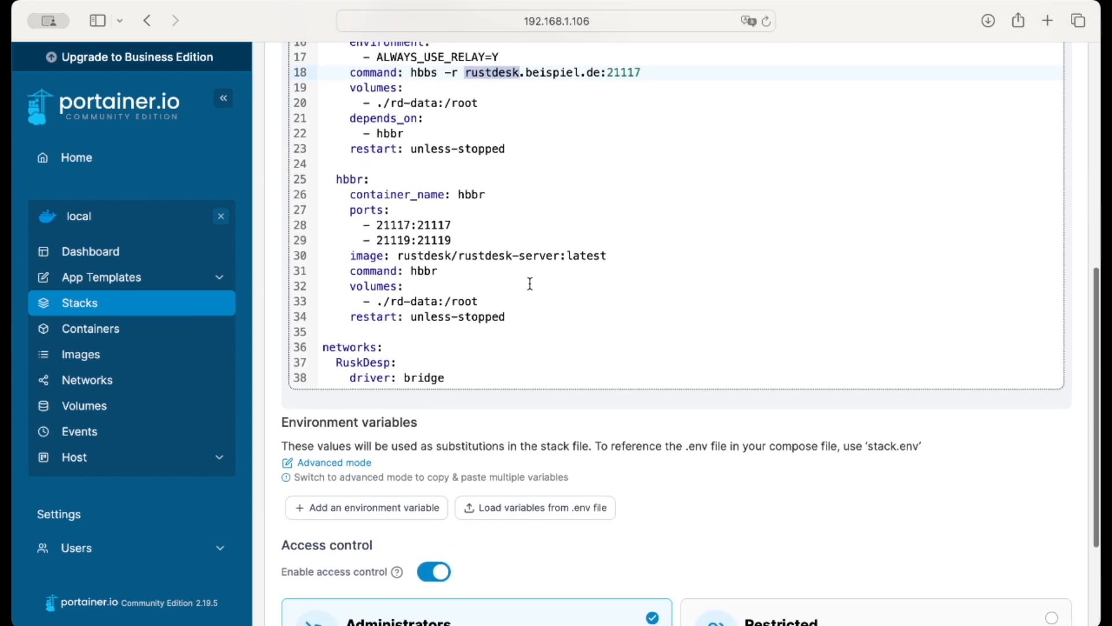
pyautogui.scroll(-2, 529, 283)
pyautogui.scroll(5, 531, 284)
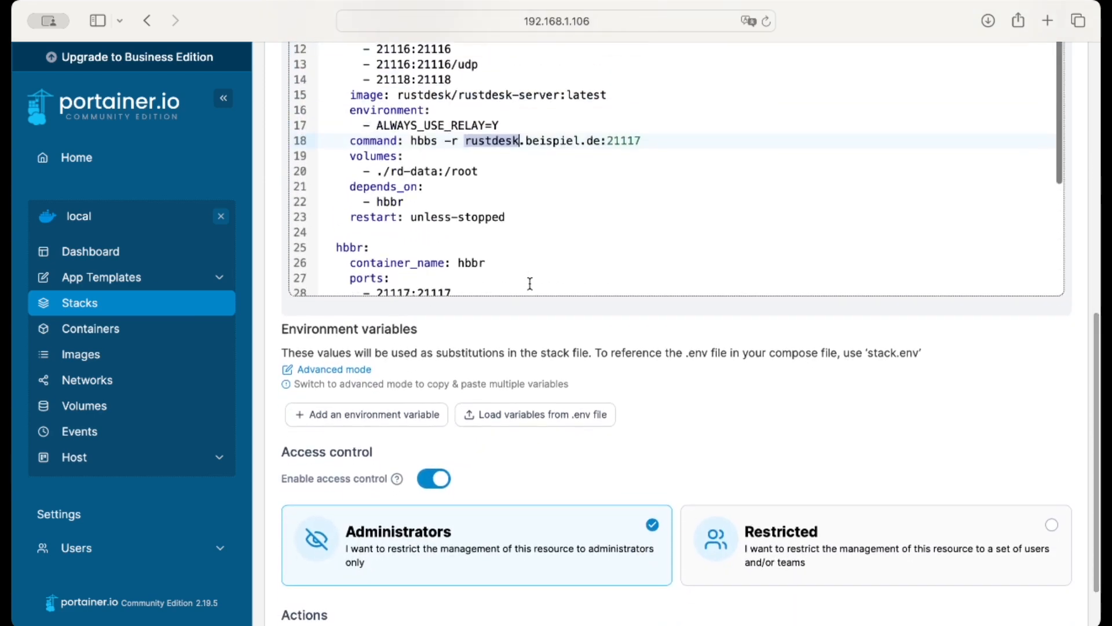
pyautogui.scroll(8, 535, 312)
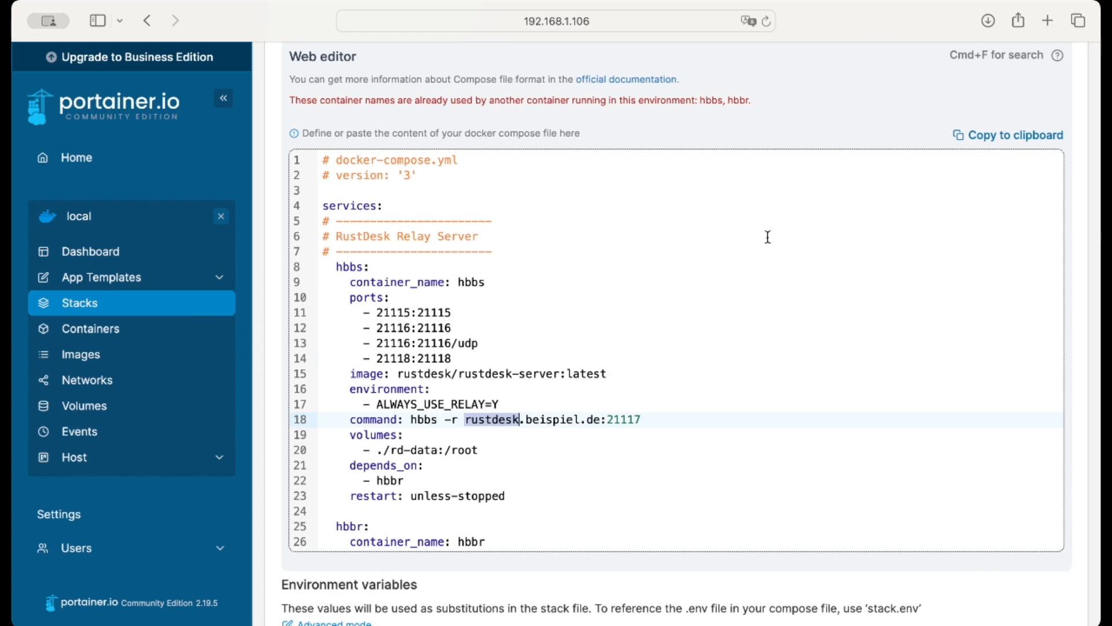
pyautogui.scroll(-4, 705, 308)
pyautogui.scroll(-8, 705, 308)
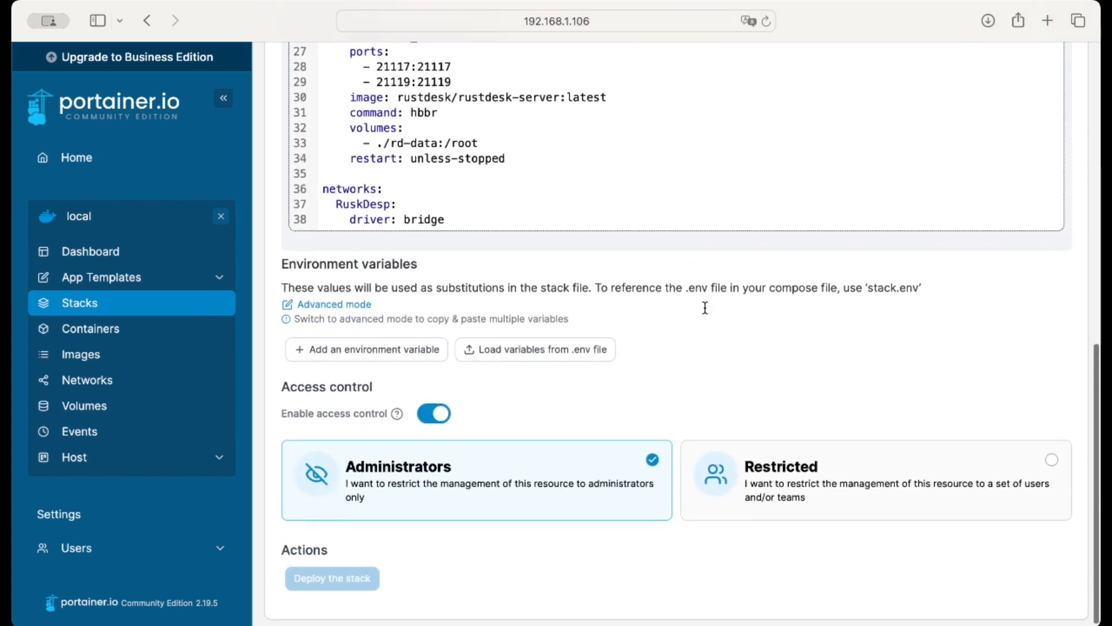
pyautogui.scroll(3, 699, 307)
pyautogui.scroll(5, 697, 307)
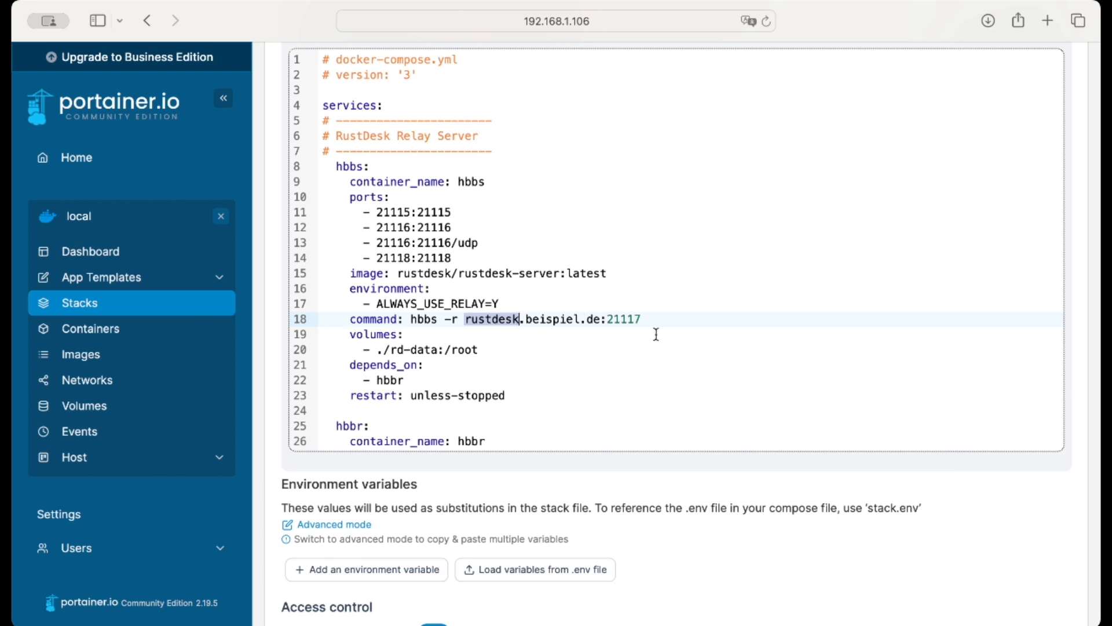
pyautogui.scroll(-1, 666, 339)
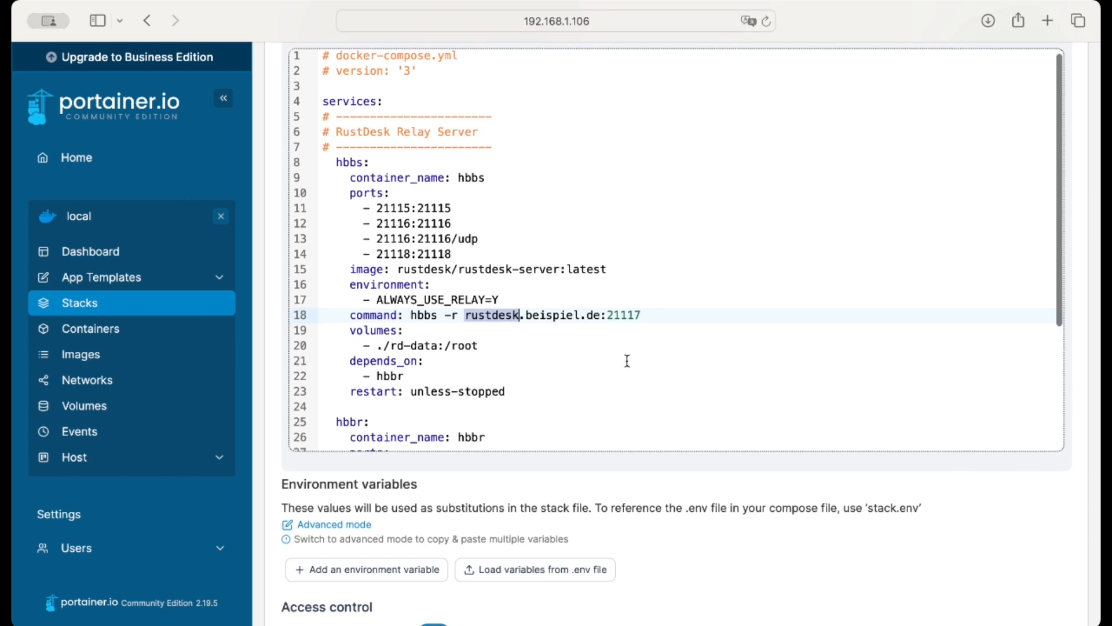
pyautogui.scroll(-3, 625, 358)
pyautogui.scroll(-8, 460, 501)
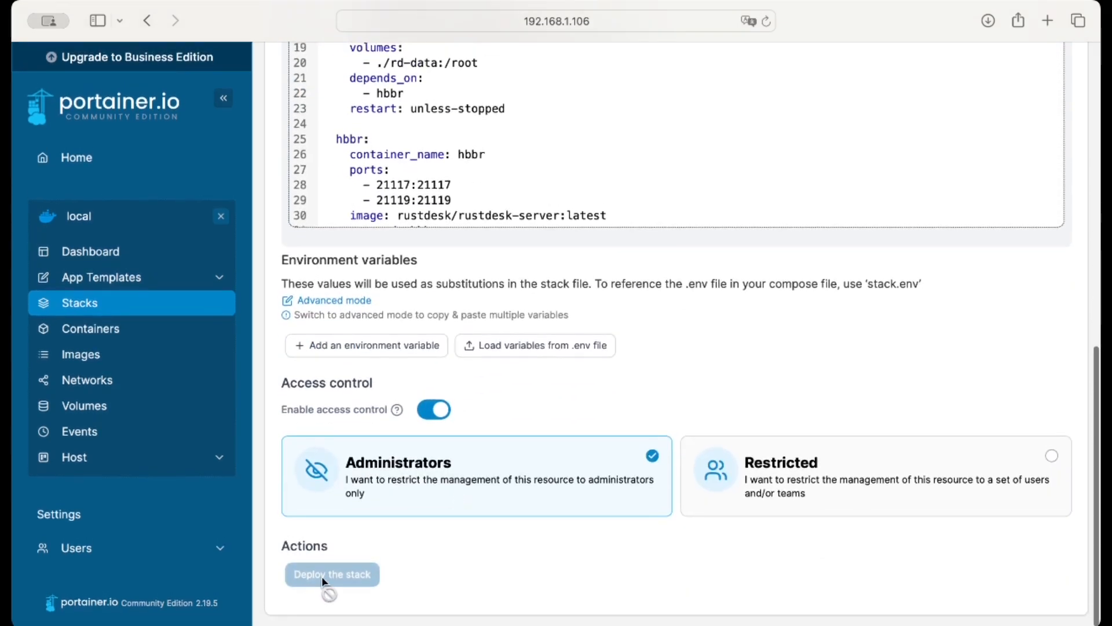
pyautogui.scroll(15, 539, 462)
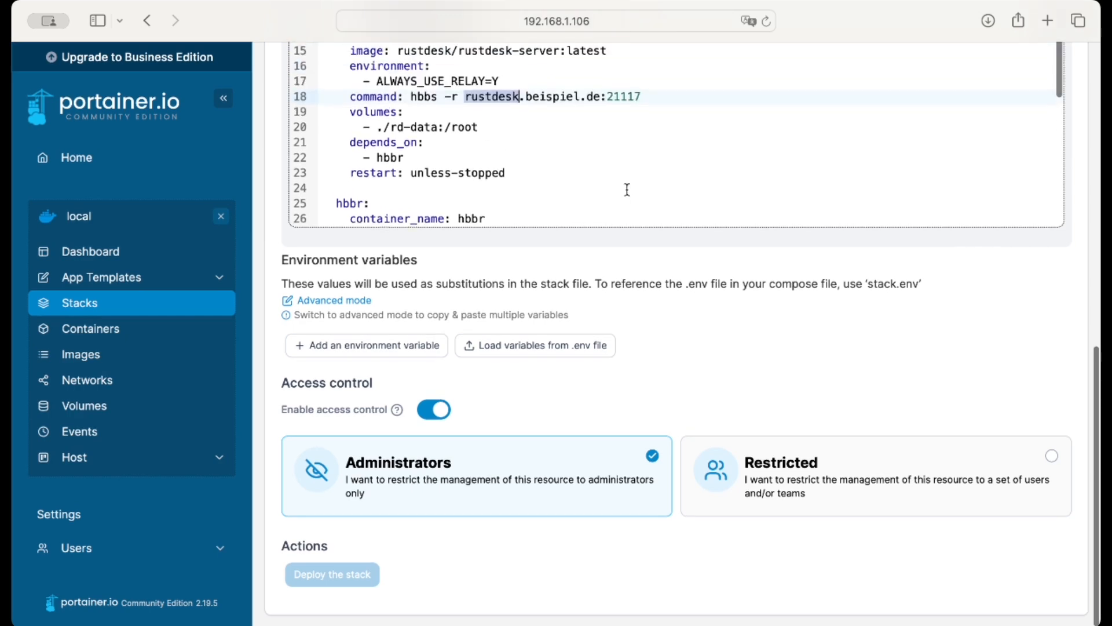
pyautogui.scroll(9, 825, 215)
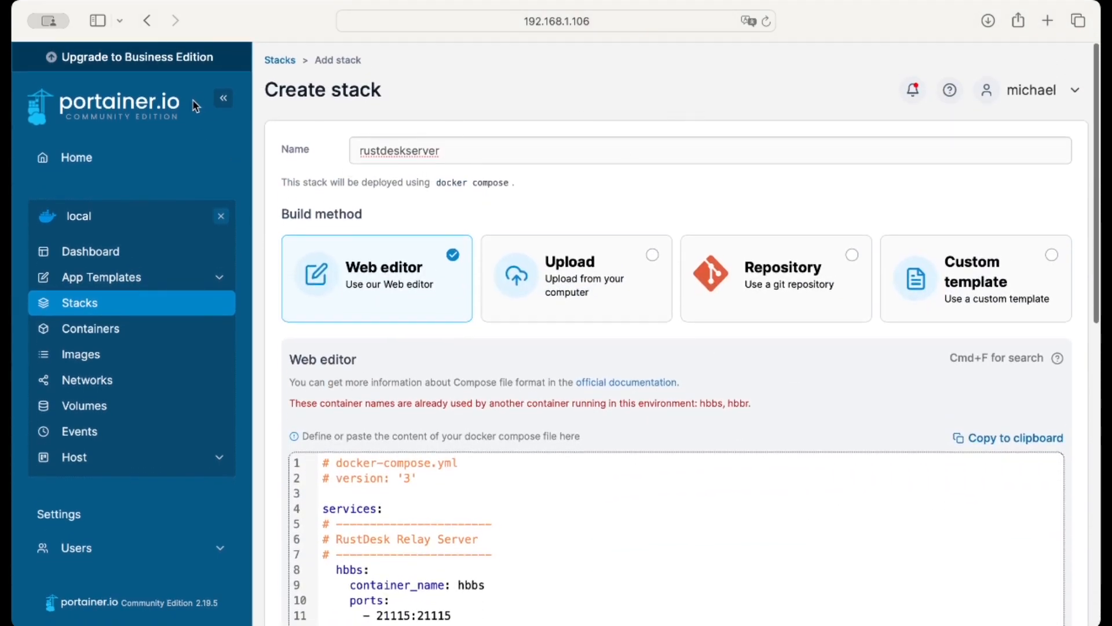
# - Leave the stack creation form, discarding the unsaved changes, and open the security stack's details to view its containers
pyautogui.click(150, 29)
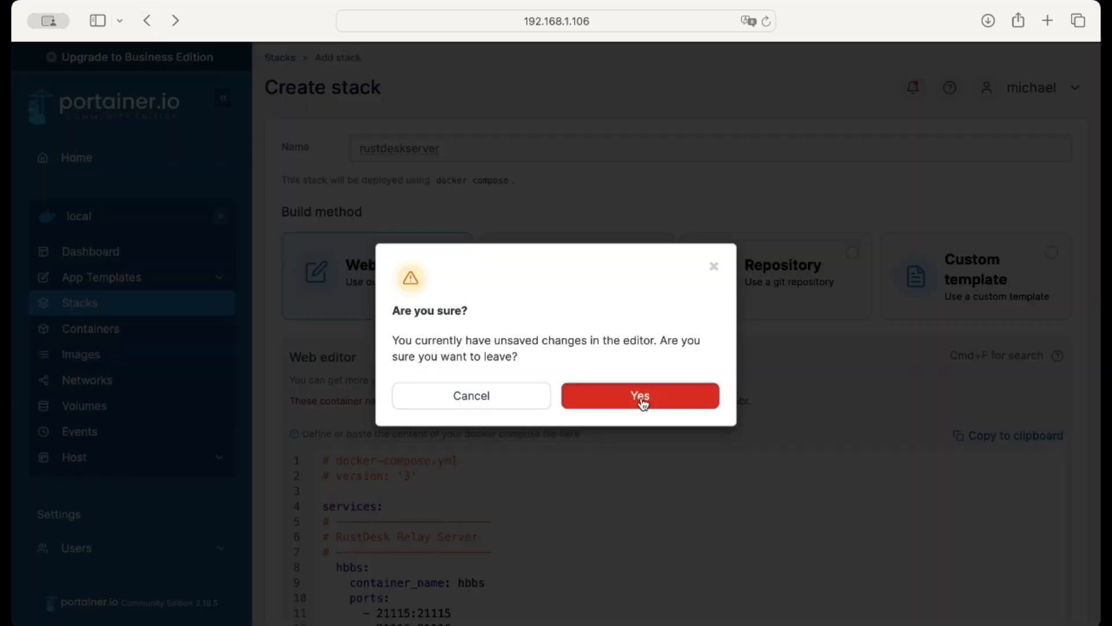
pyautogui.click(661, 397)
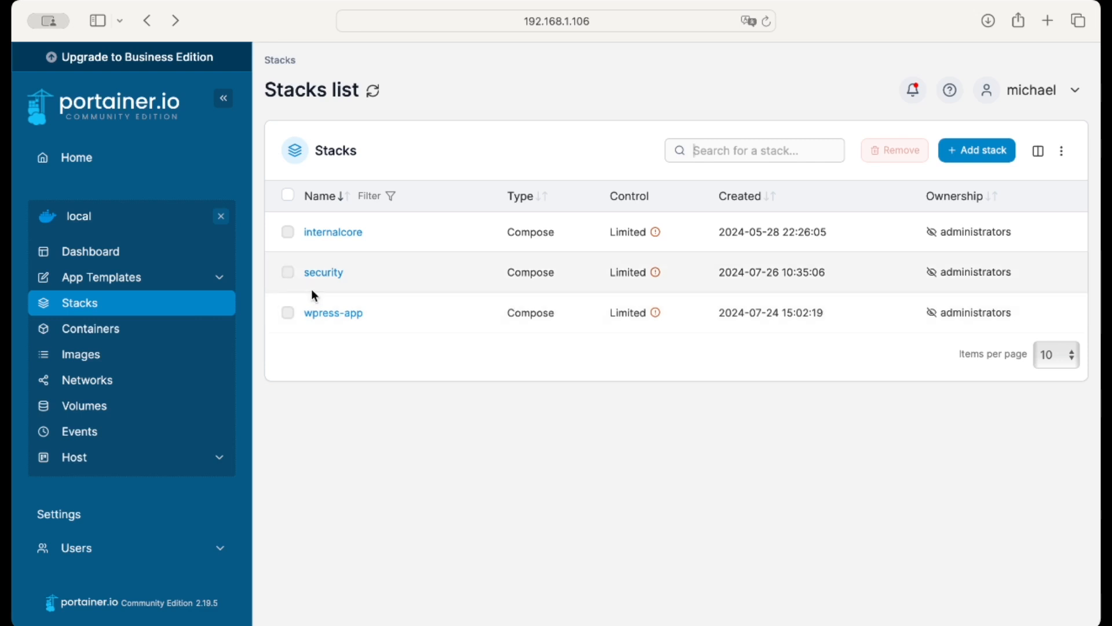
pyautogui.click(330, 277)
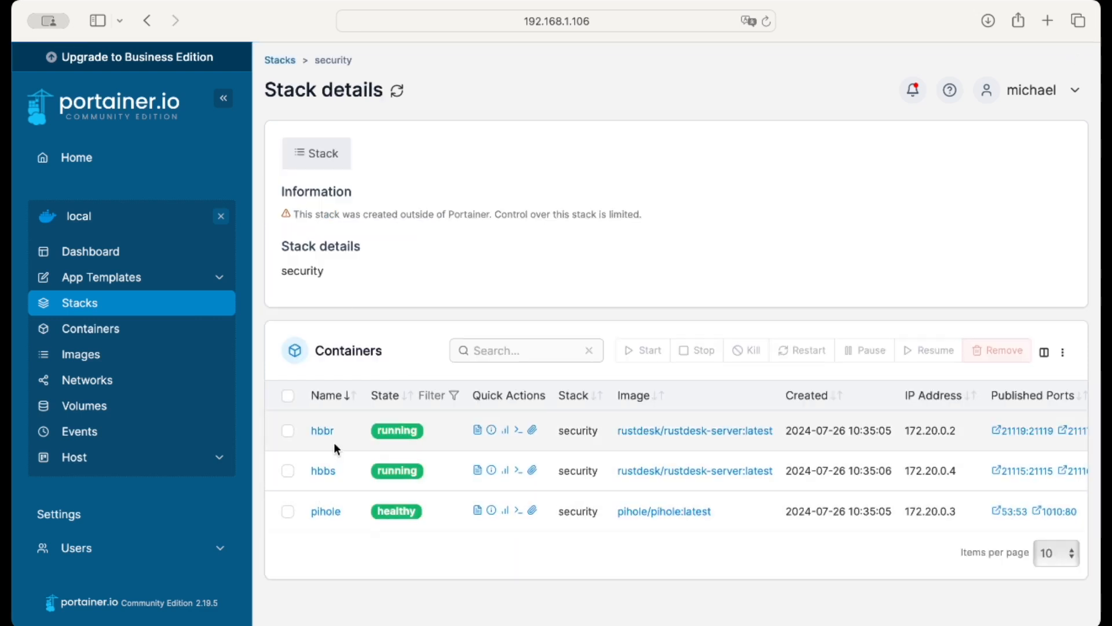
pyautogui.hscroll(1, 392, 478)
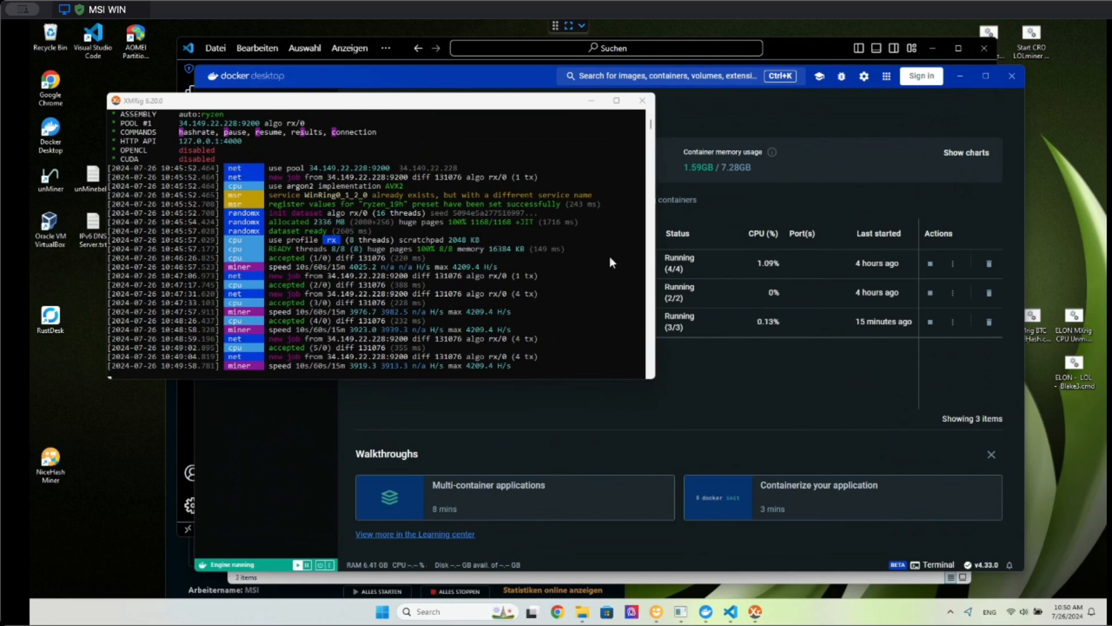
# - Switch to File Explorer on the Windows host and open the rd-data folder inside the security folder
pyautogui.moveTo(586, 616)
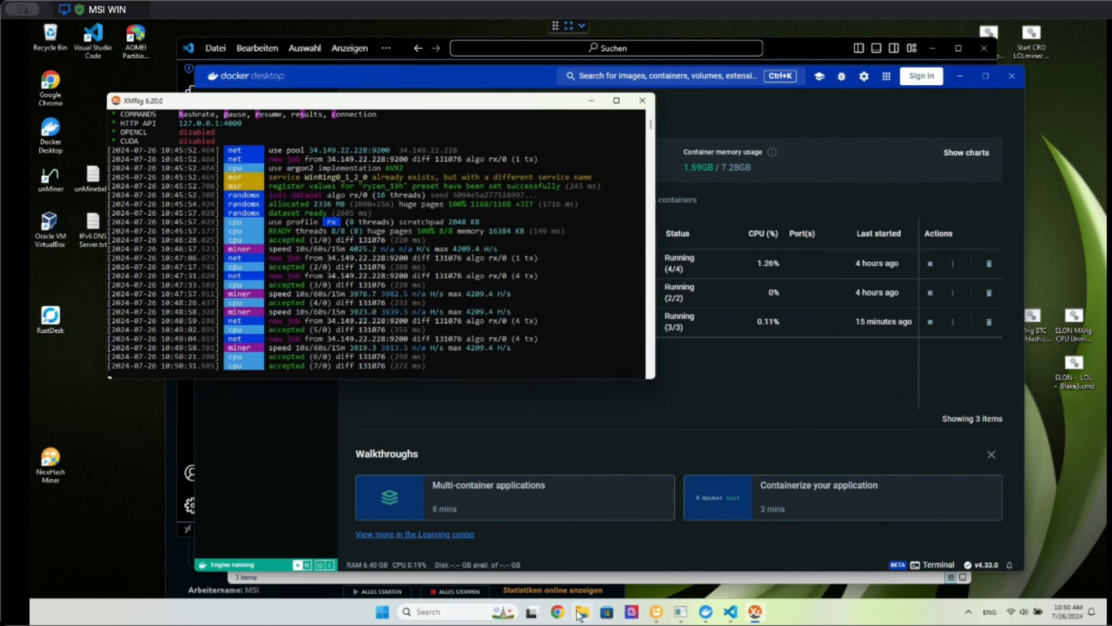
pyautogui.click(580, 616)
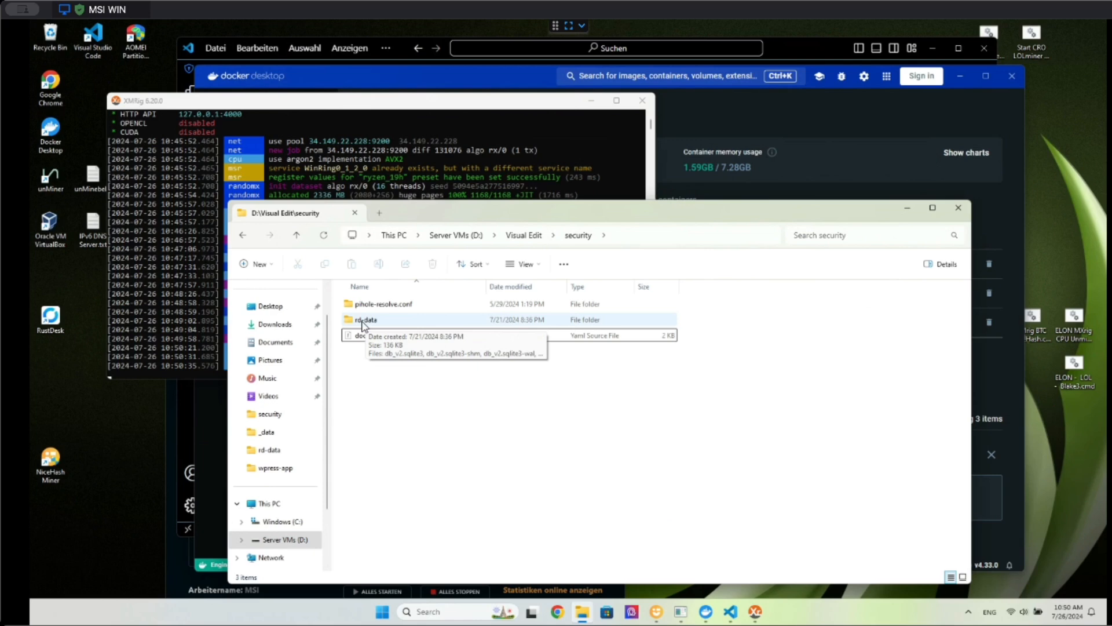
pyautogui.doubleClick(364, 321)
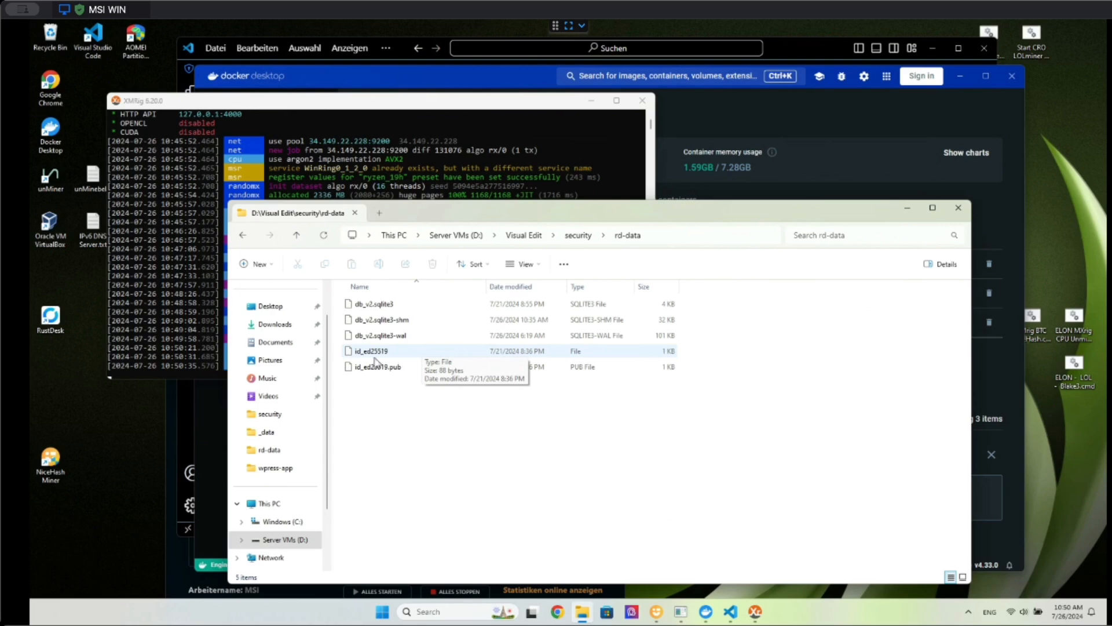
# - Point out the id_ed25519 key file, and open id_ed25519.pub in Editor just once
pyautogui.click(411, 353)
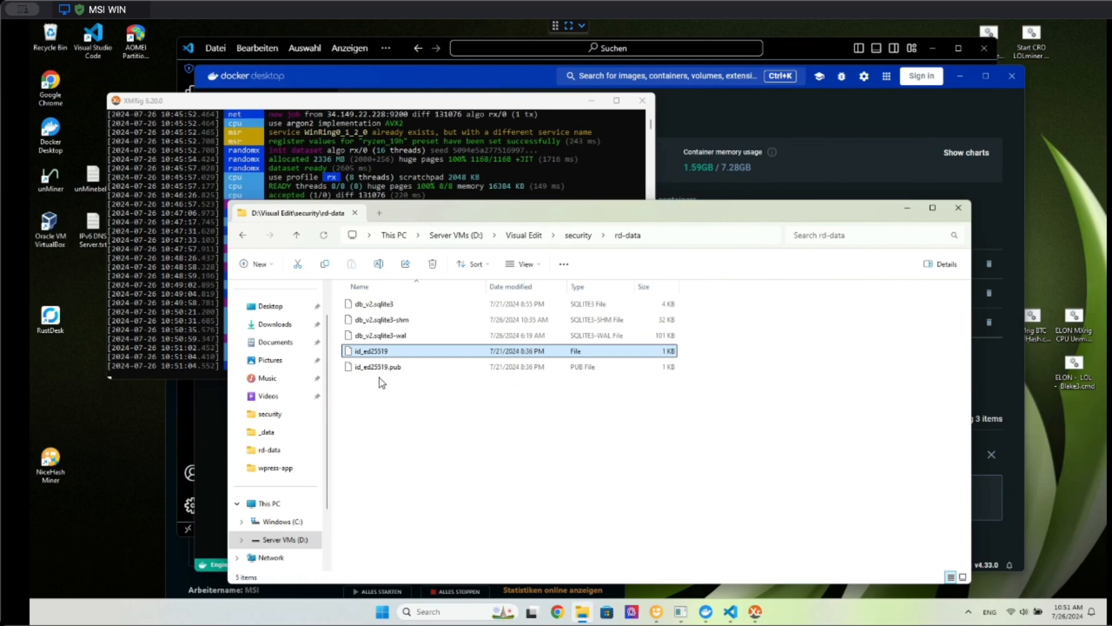
pyautogui.click(379, 378)
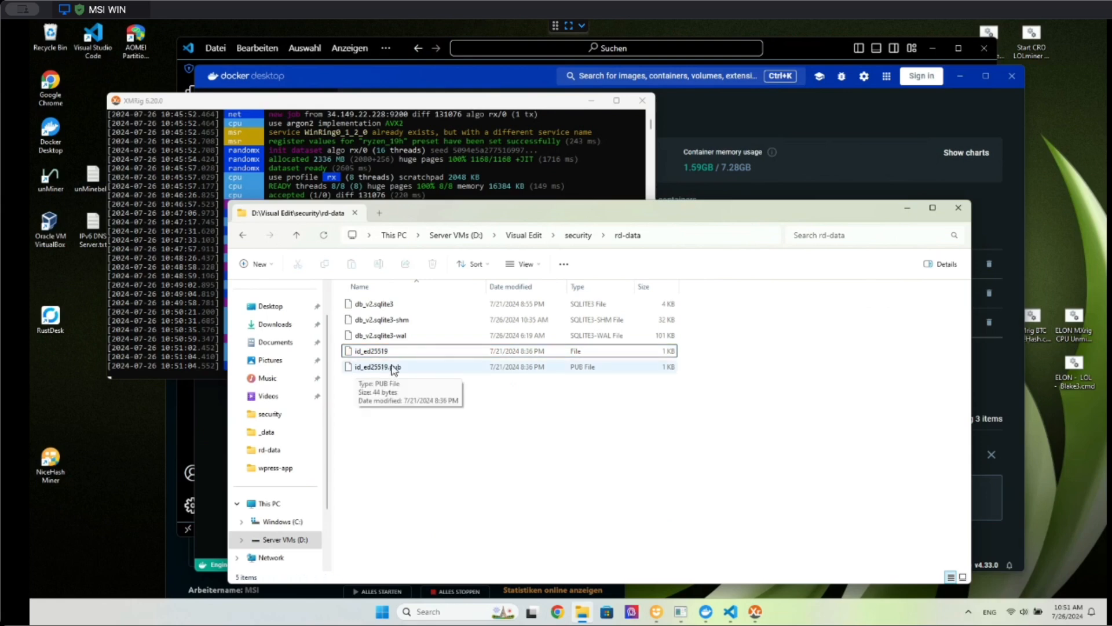
pyautogui.click(398, 373)
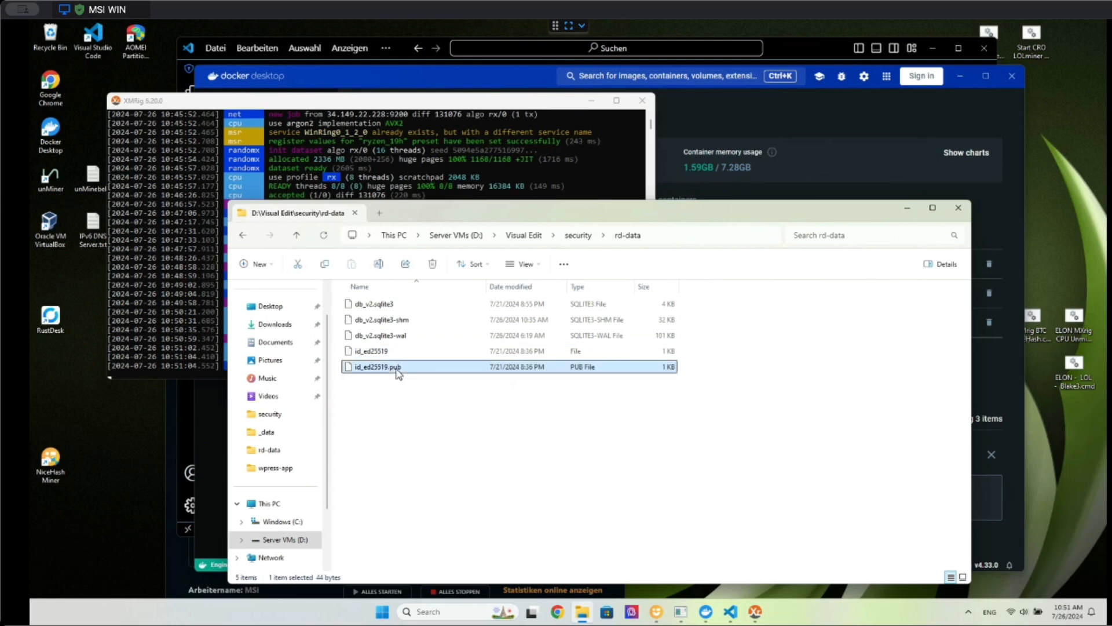
pyautogui.doubleClick(398, 373)
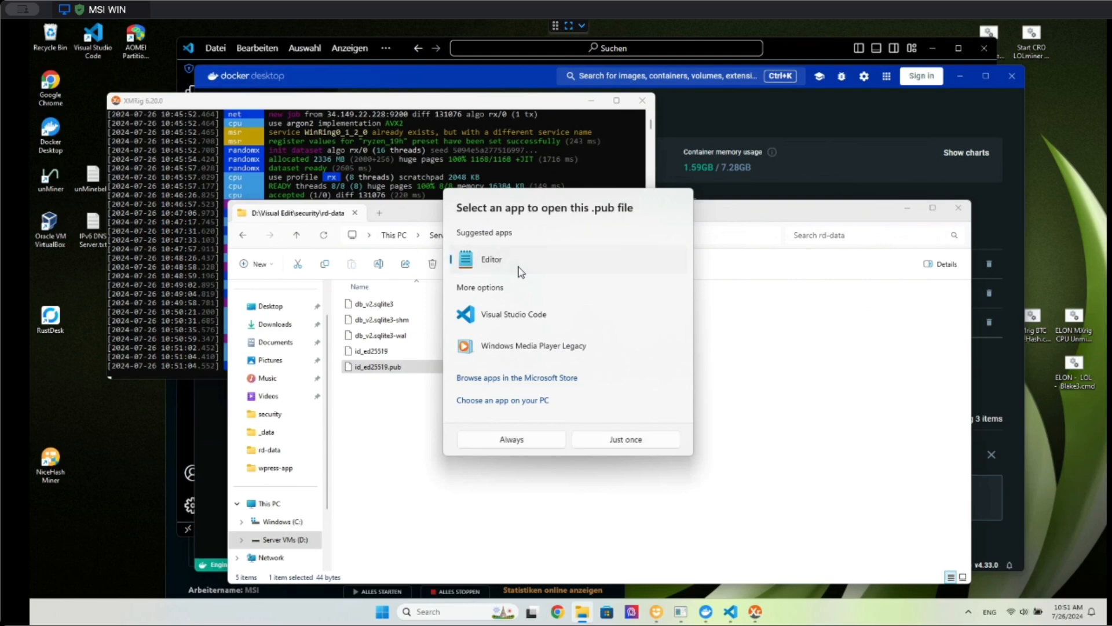
pyautogui.click(623, 440)
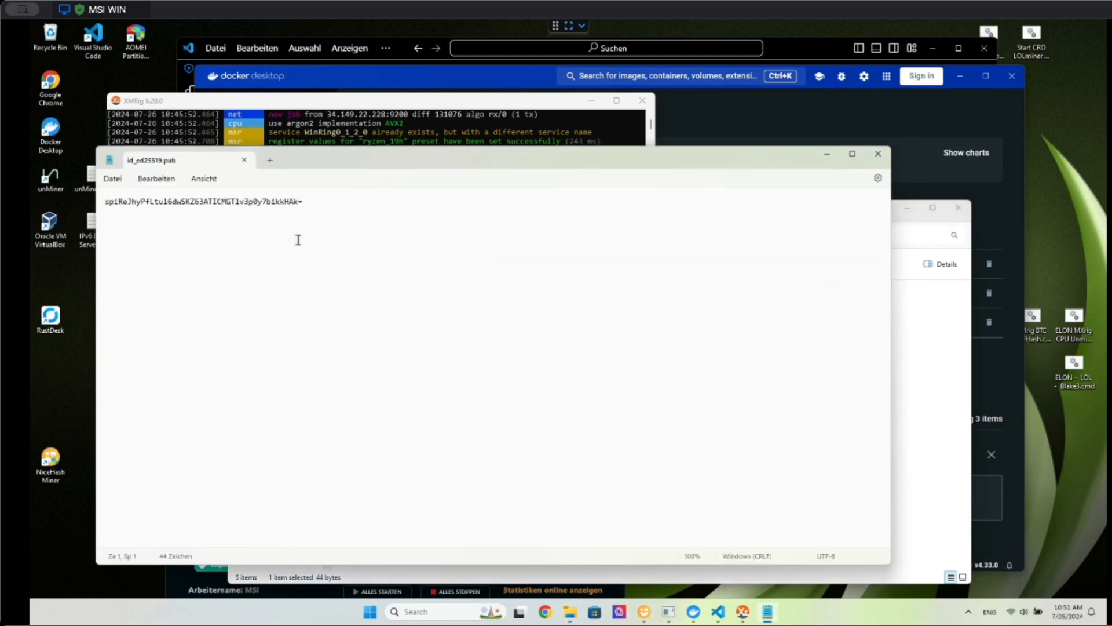
# - Select the entire public key string in id_ed25519.pub
pyautogui.moveTo(317, 208); pyautogui.dragTo(101, 204)
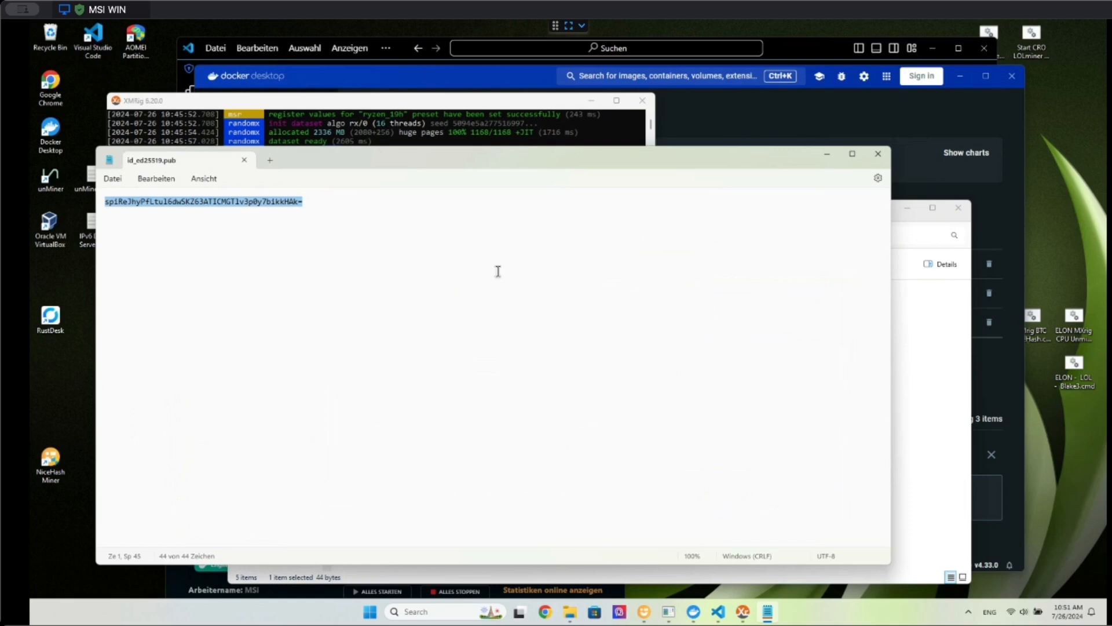
pyautogui.click(502, 216)
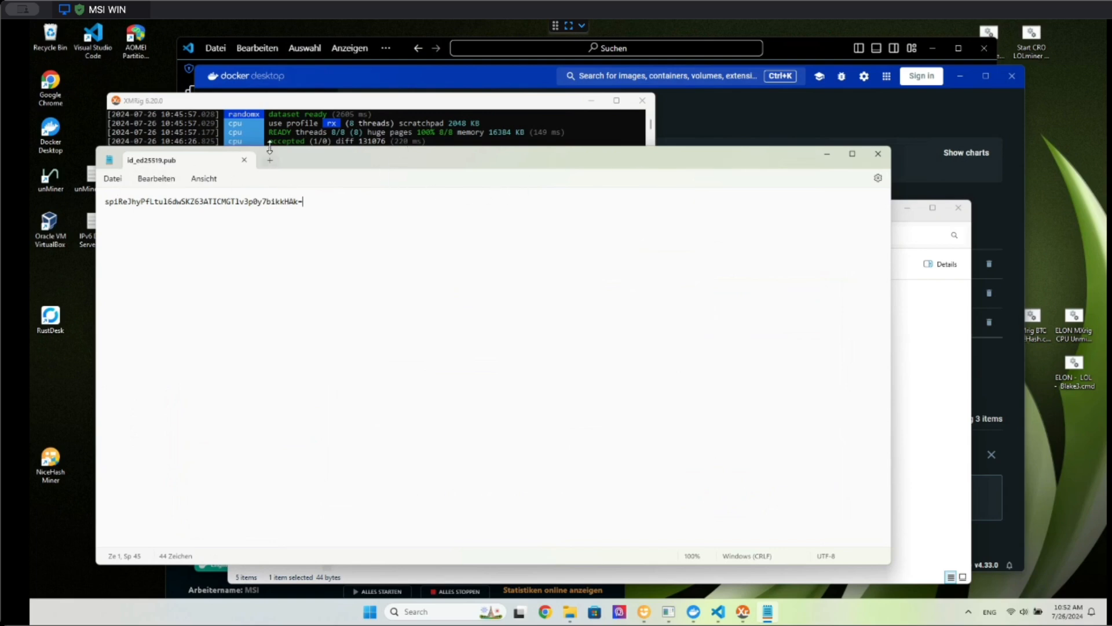
pyautogui.moveTo(329, 208); pyautogui.dragTo(81, 195)
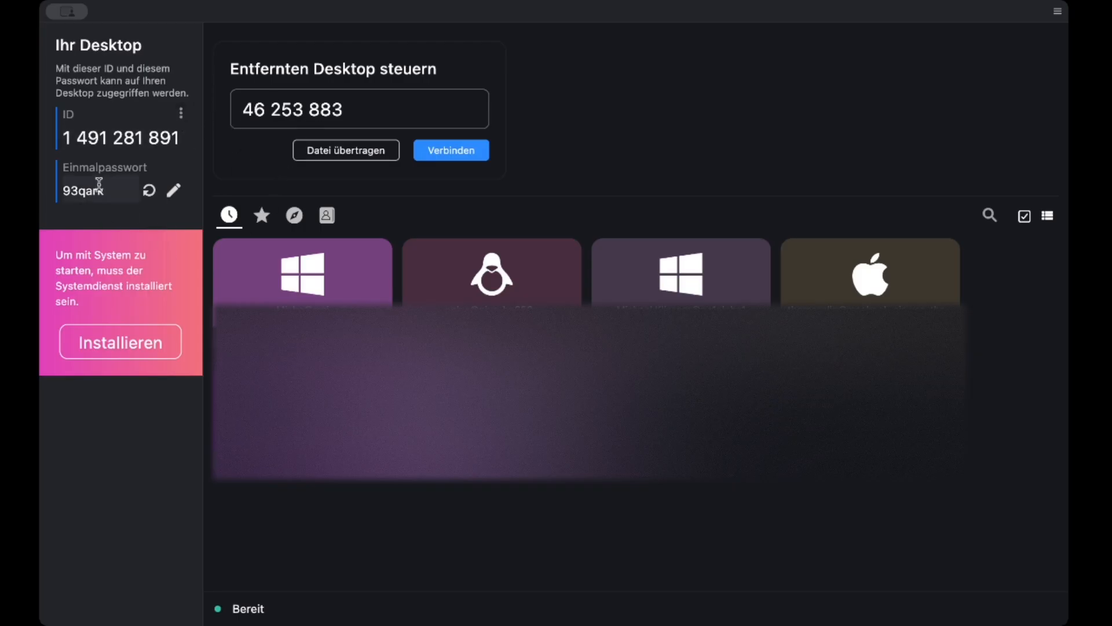
# - Open the RustDesk client's network settings and unlock them for editing
pyautogui.click(181, 113)
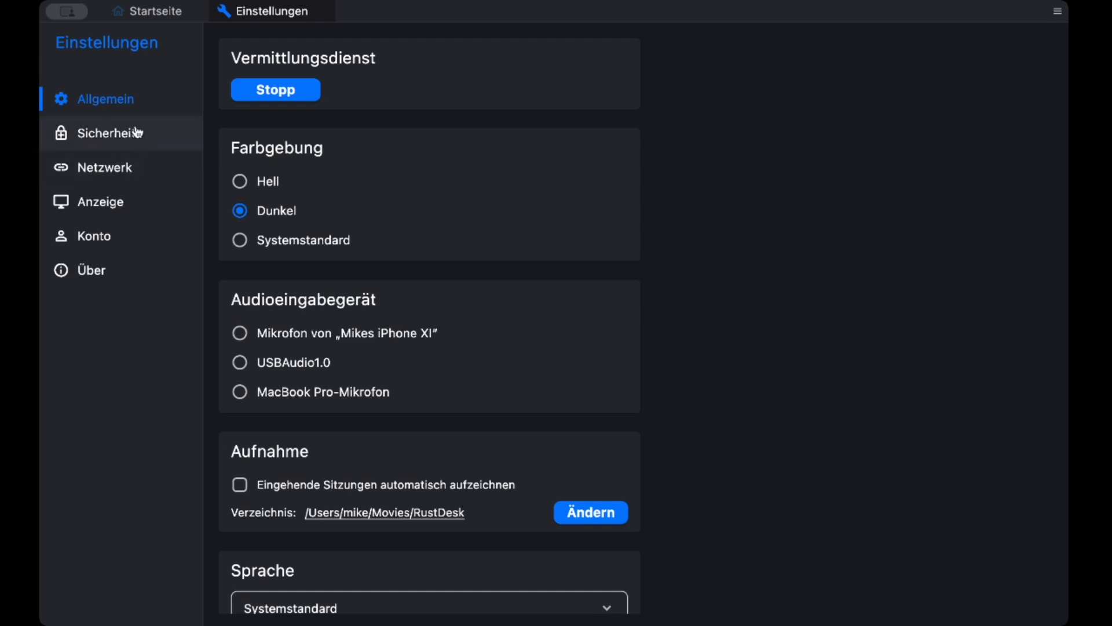
pyautogui.click(100, 171)
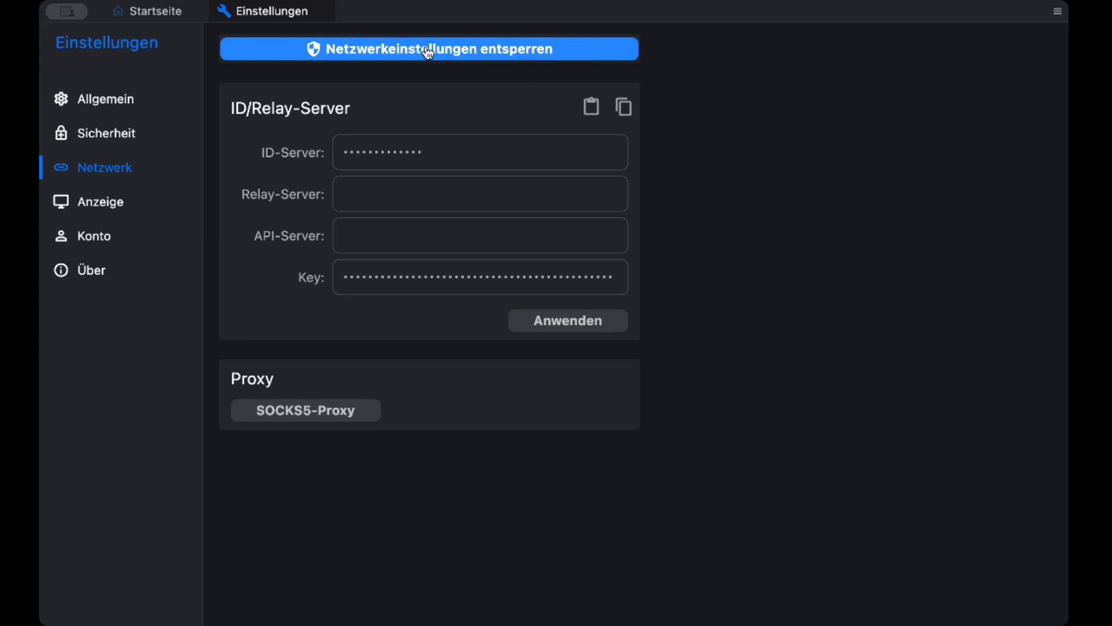
pyautogui.click(457, 57)
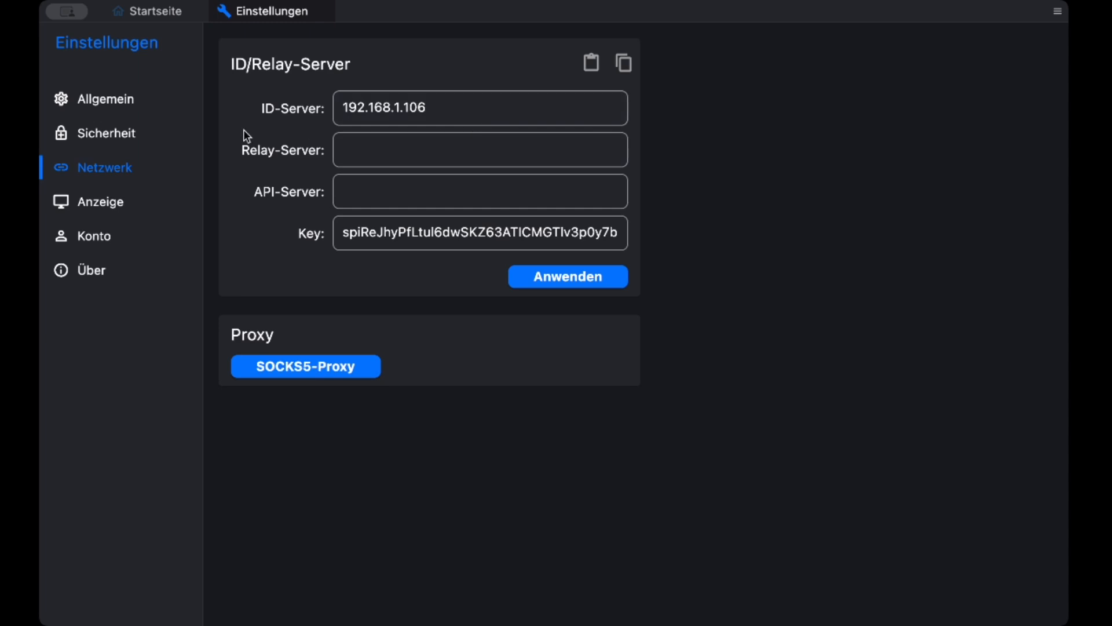
# - Highlight the ID server address and the full public key in the ID/Relay server settings to review both entries
pyautogui.moveTo(447, 107); pyautogui.dragTo(366, 107)
pyautogui.click(424, 96)
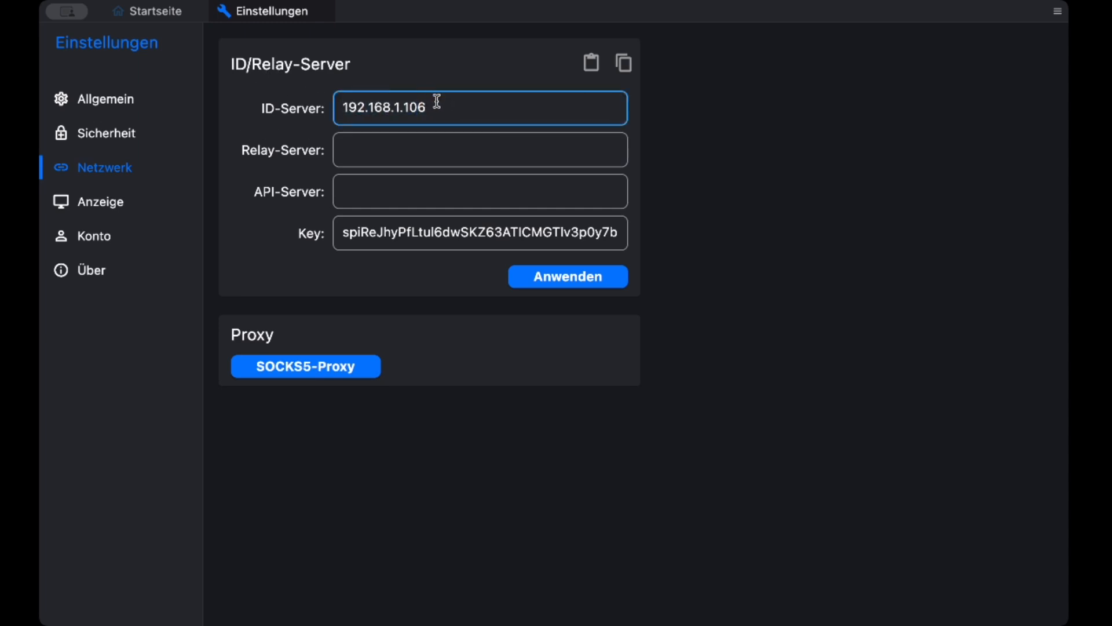
pyautogui.moveTo(429, 102); pyautogui.dragTo(336, 105)
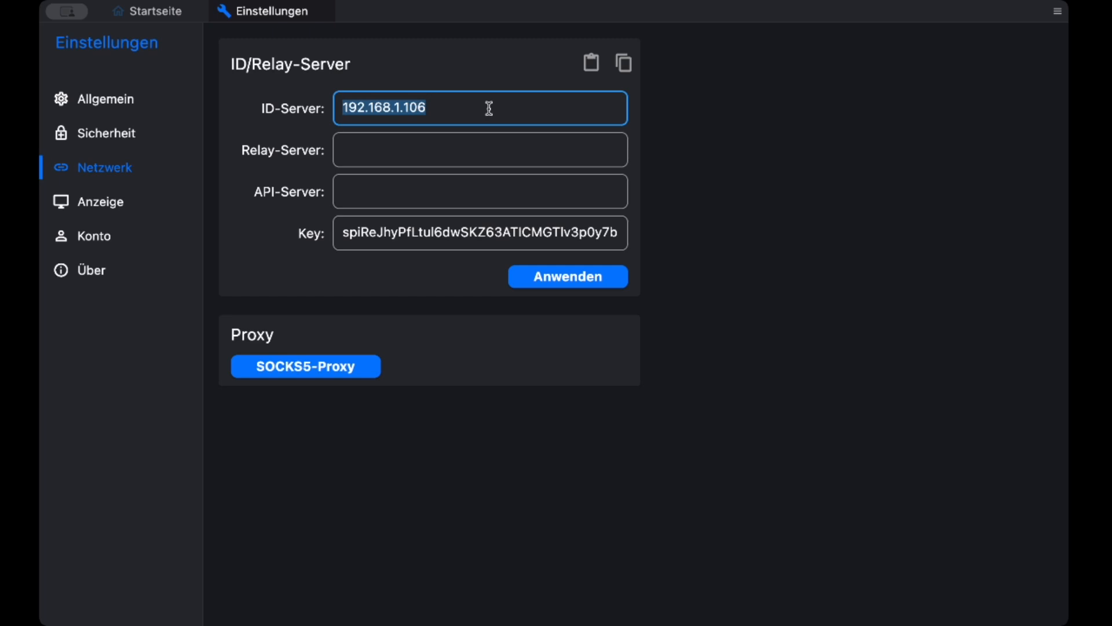
pyautogui.click(373, 236)
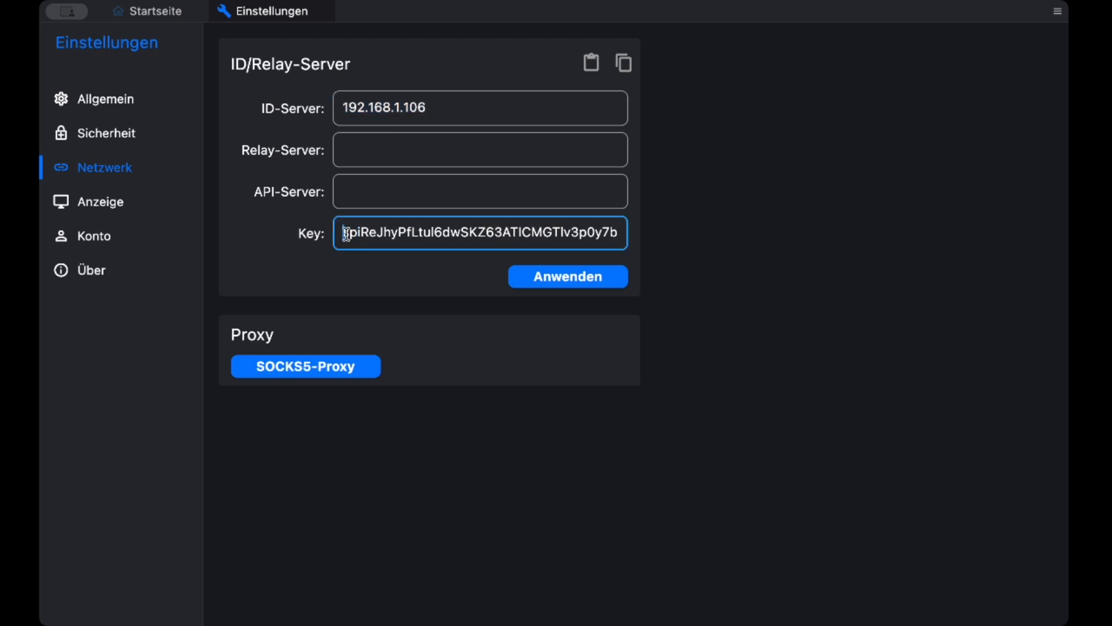
pyautogui.moveTo(346, 234); pyautogui.dragTo(644, 237)
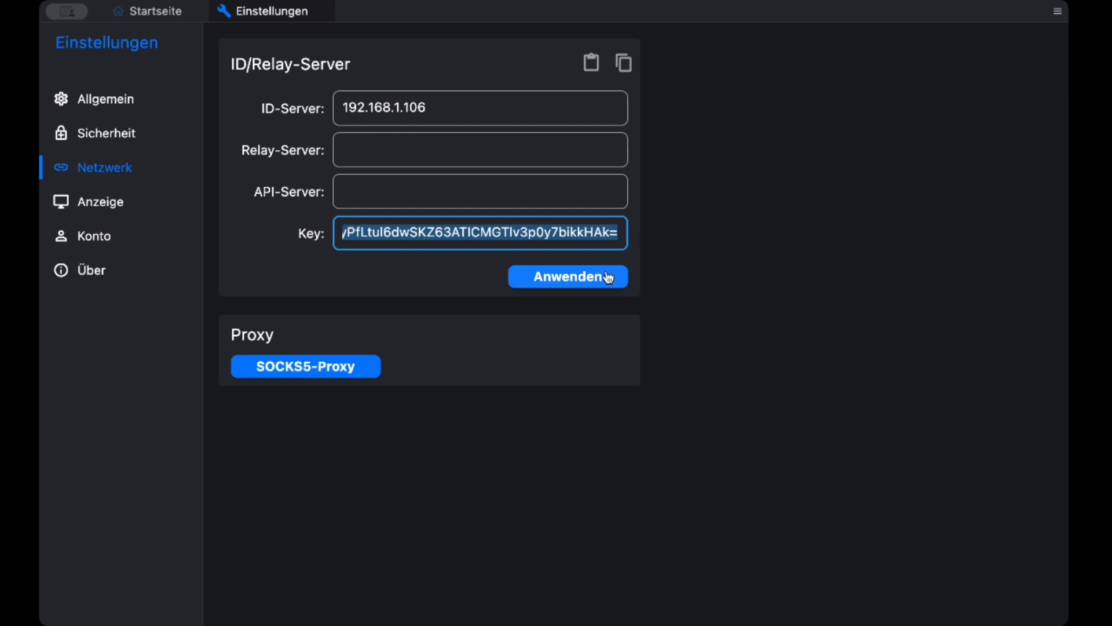
# - Close the client settings without applying network changes and place the cursor in the remote desktop ID field
pyautogui.click(113, 103)
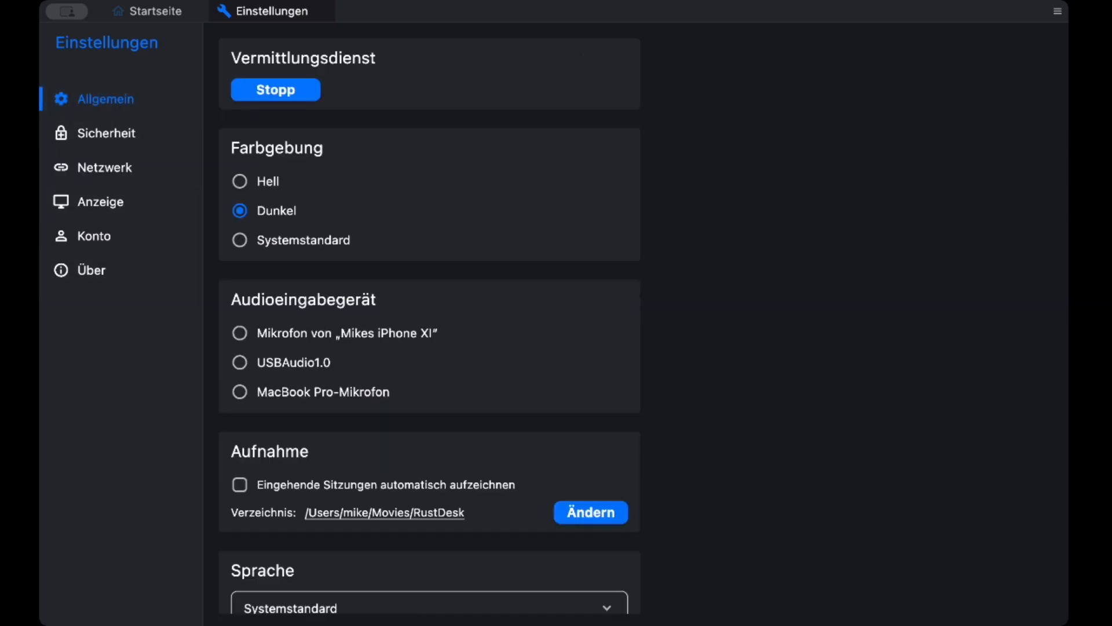
pyautogui.click(324, 11)
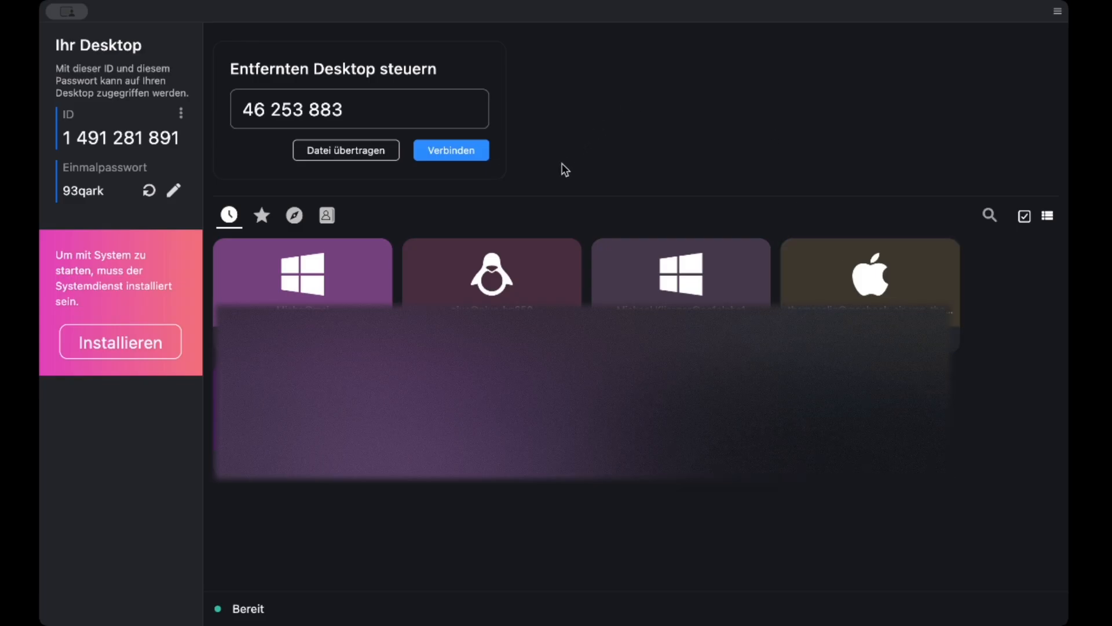
pyautogui.click(427, 110)
pyautogui.click(359, 110)
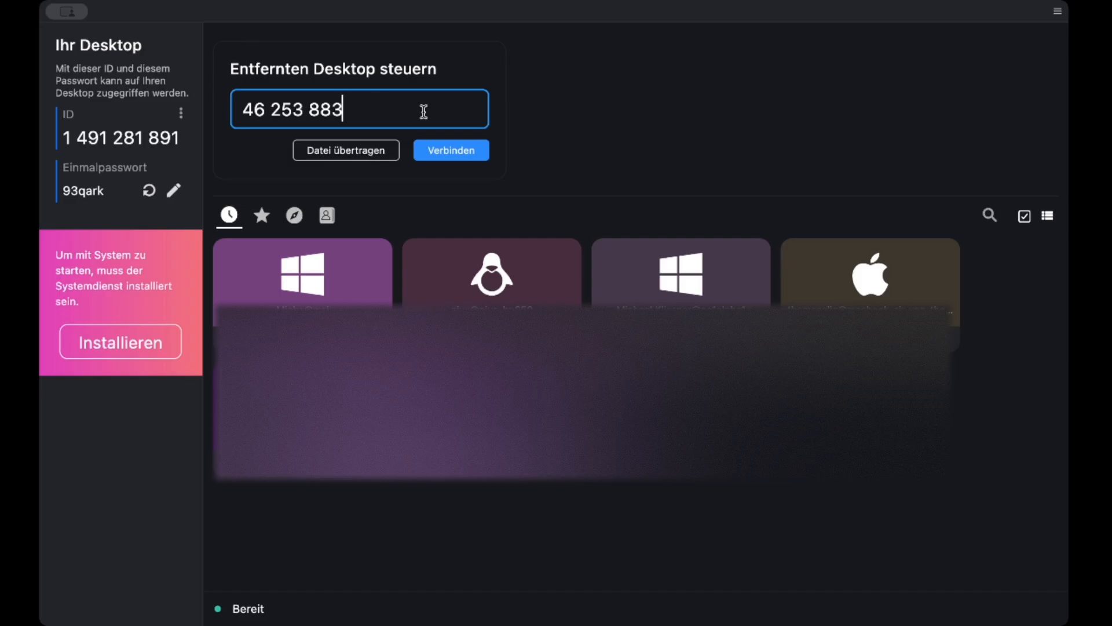